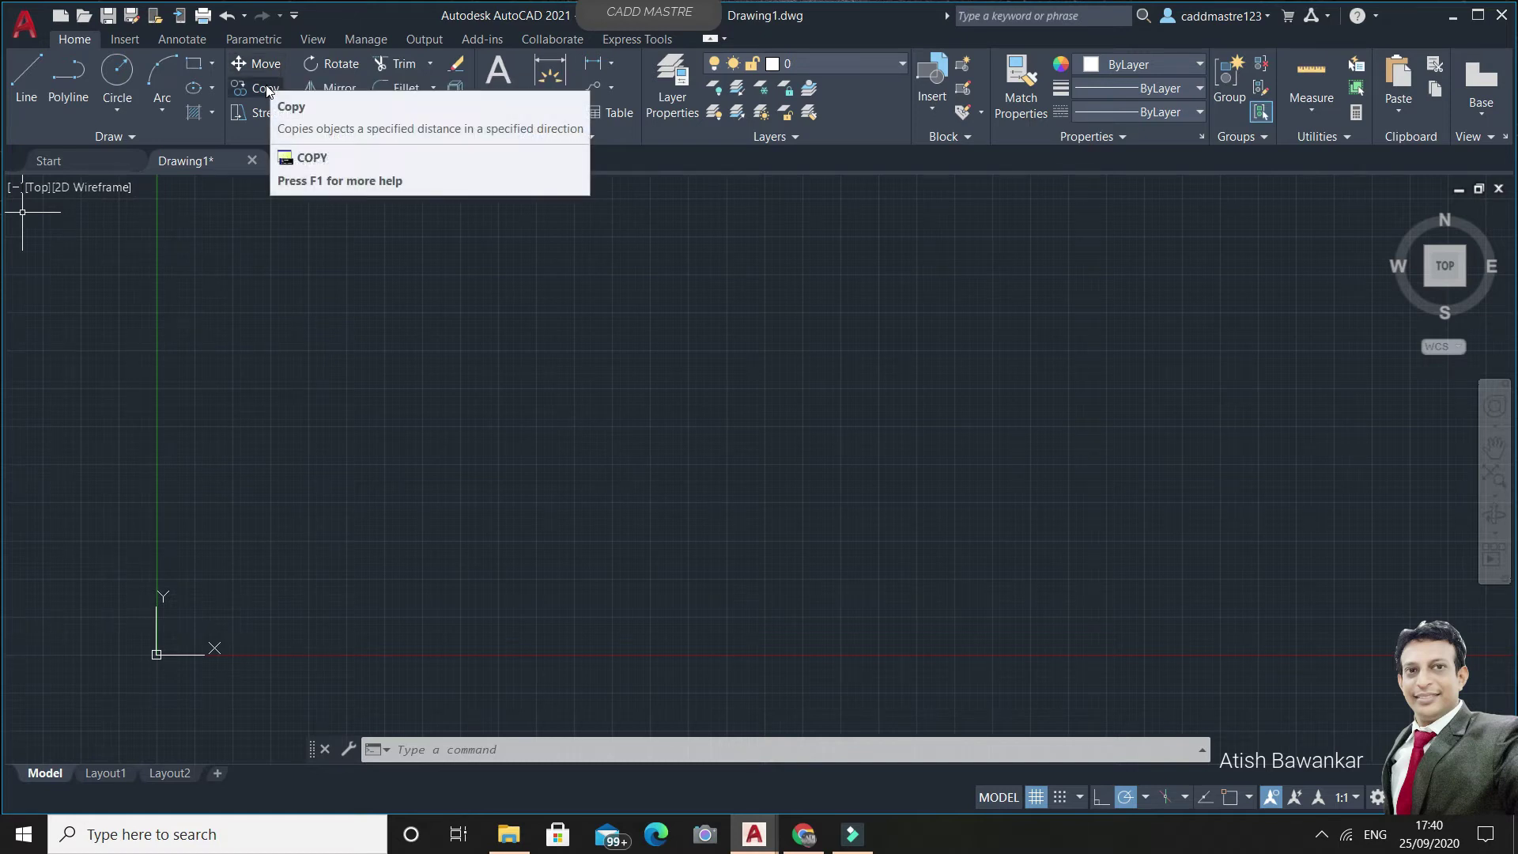
Step: Create a new drawing and open the command alias editor from Drawing1
{"action": "key", "text": "ctrl+n"}
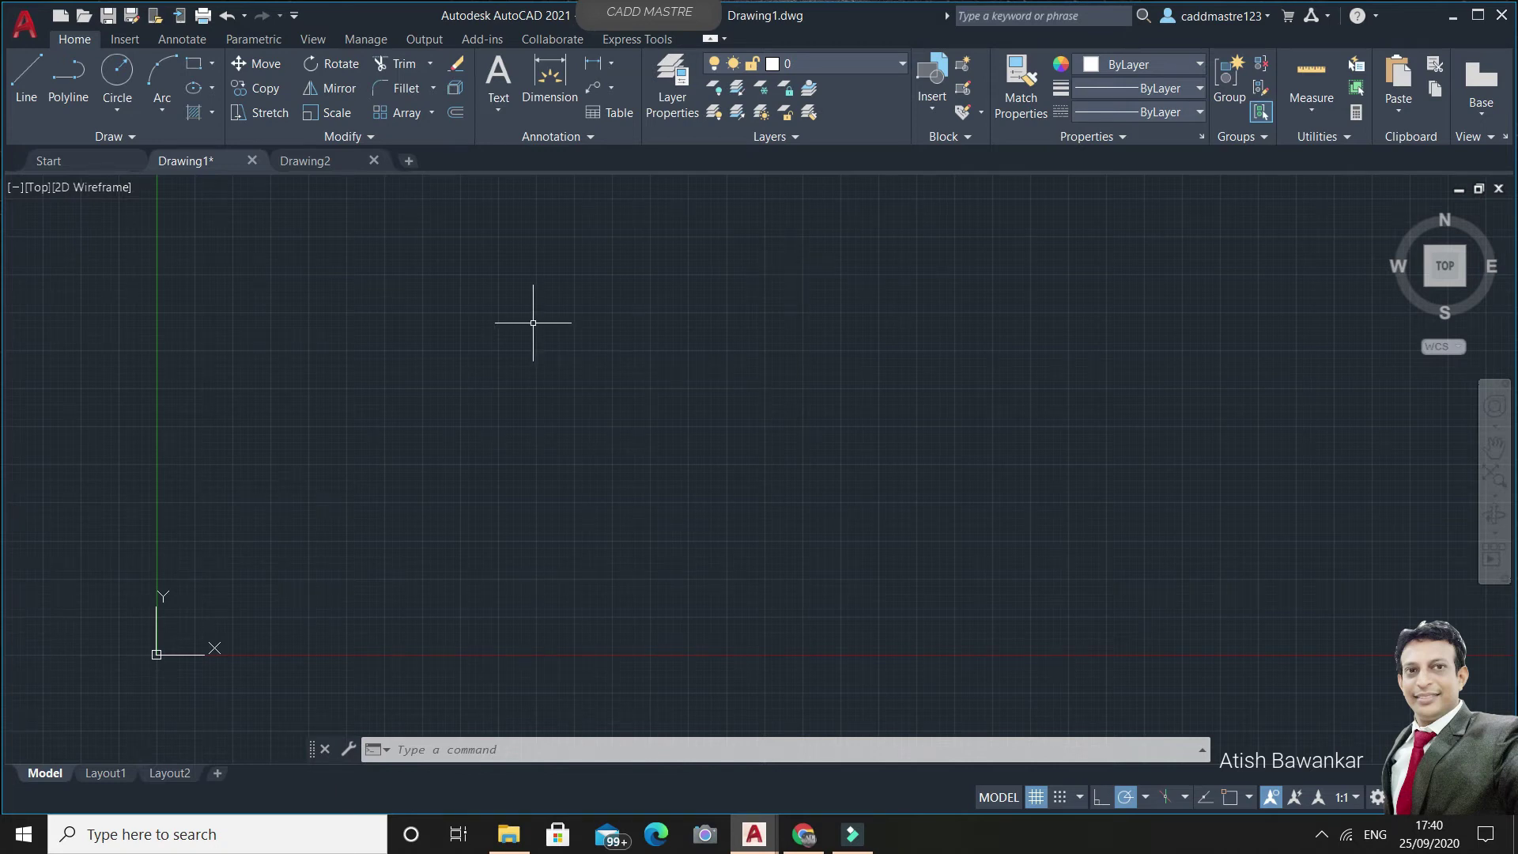
{"action": "left_click", "coordinate": [633, 39]}
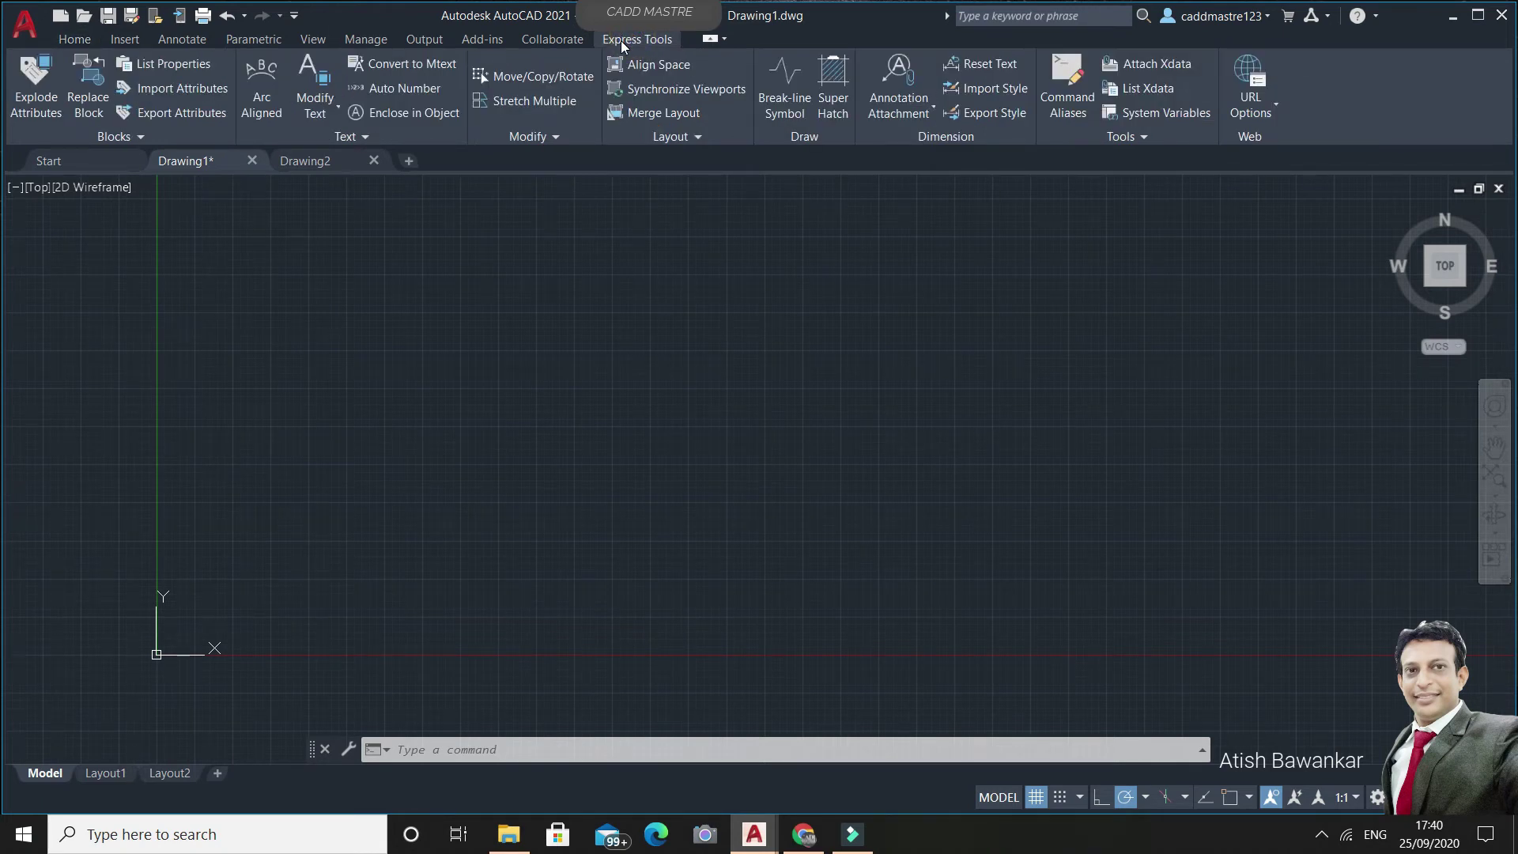
{"action": "left_click", "coordinate": [1070, 113]}
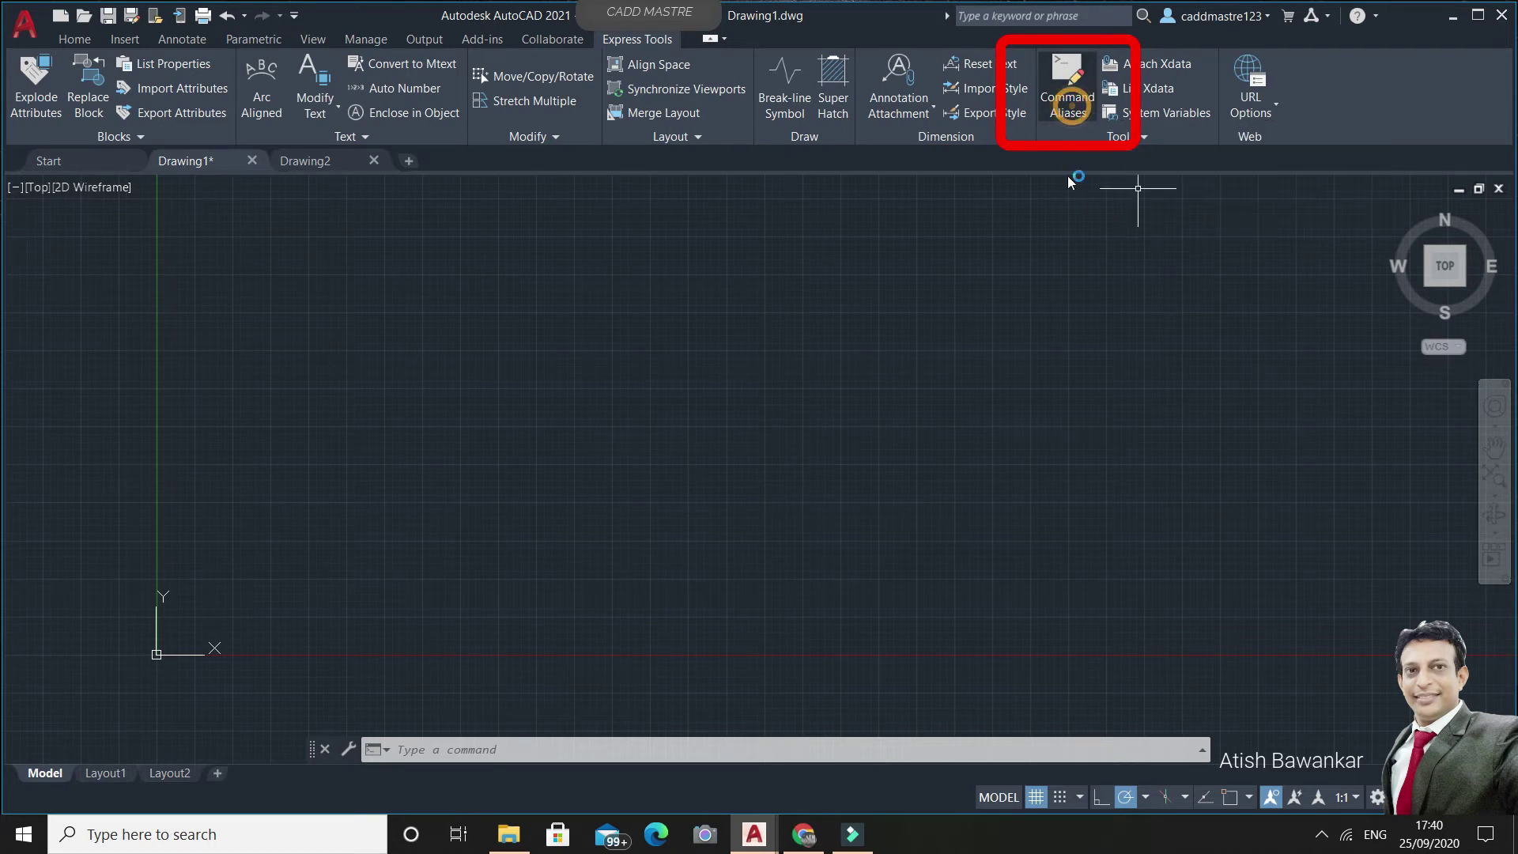
{"action": "left_click_drag", "start_coordinate": [765, 247], "coordinate": [699, 190]}
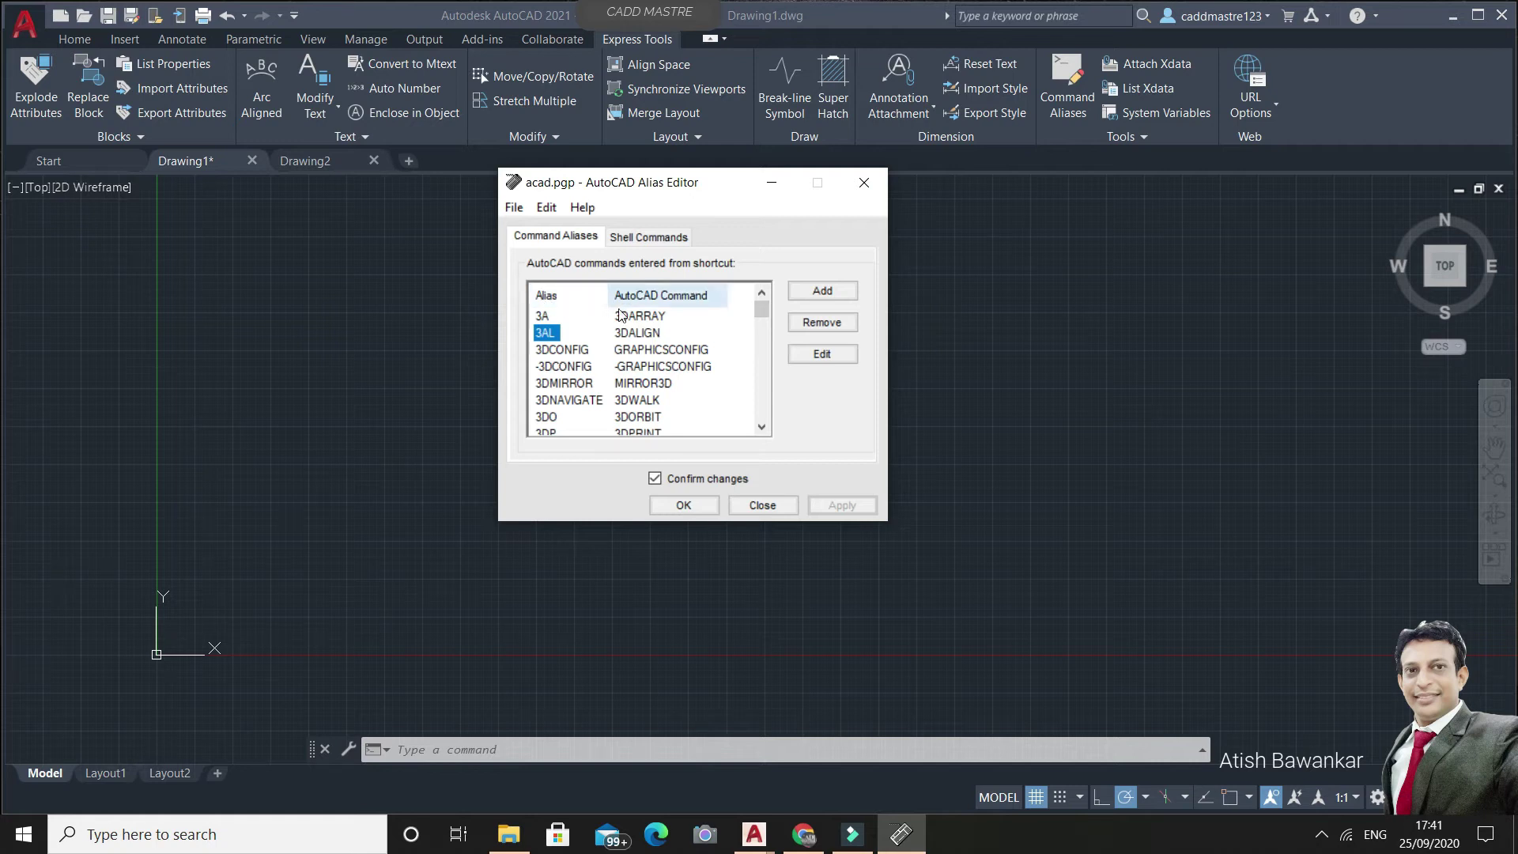
Step: Look through the command alias list, including the LA and MT entries, and close the alias editor
{"action": "left_click", "coordinate": [764, 315]}
{"action": "left_click_drag", "start_coordinate": [764, 315], "coordinate": [763, 318]}
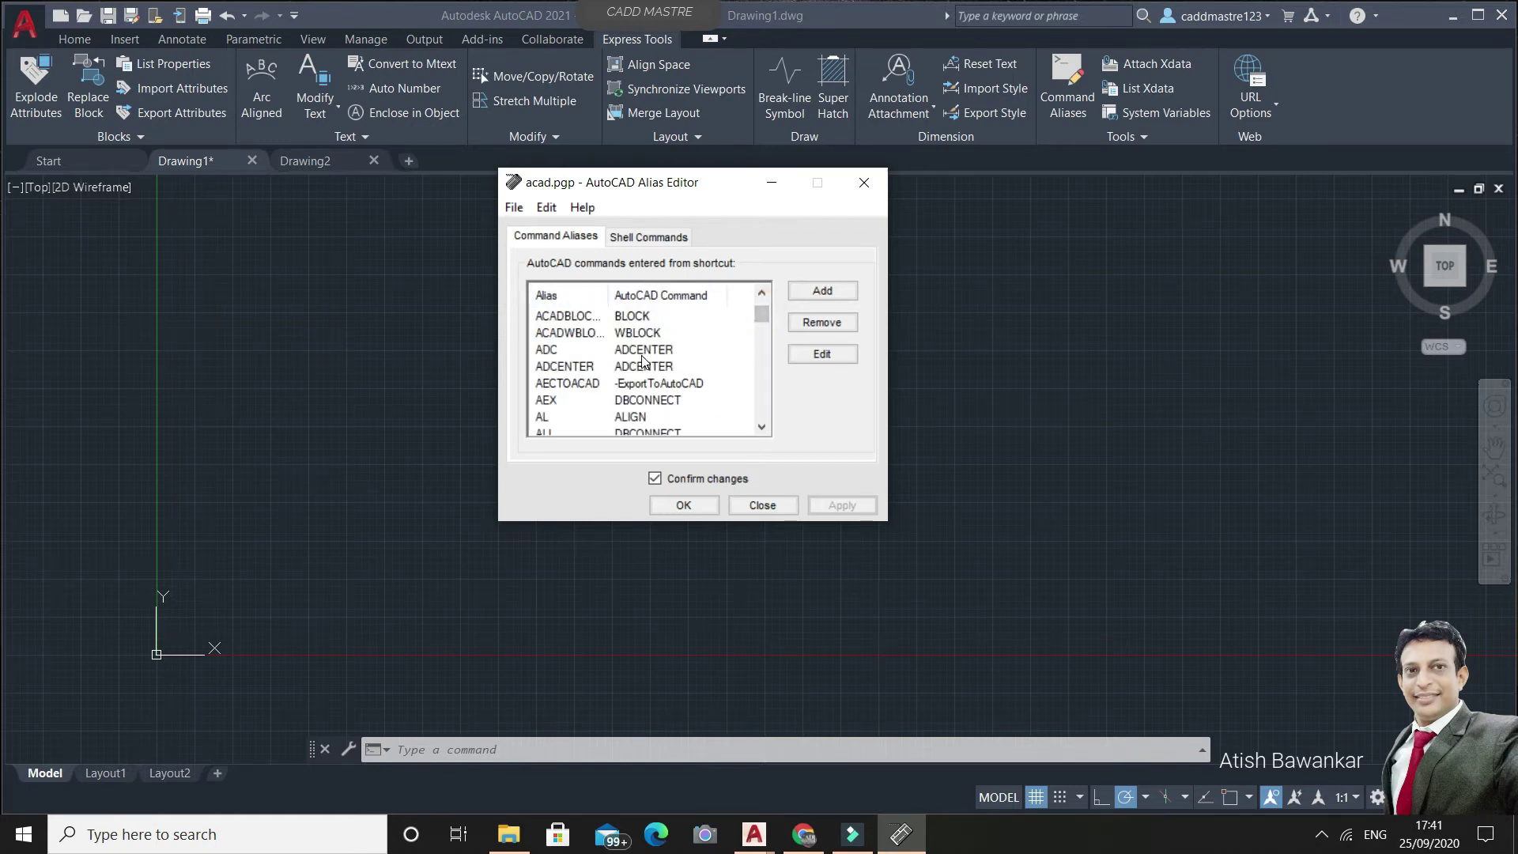
{"action": "key", "text": "l"}
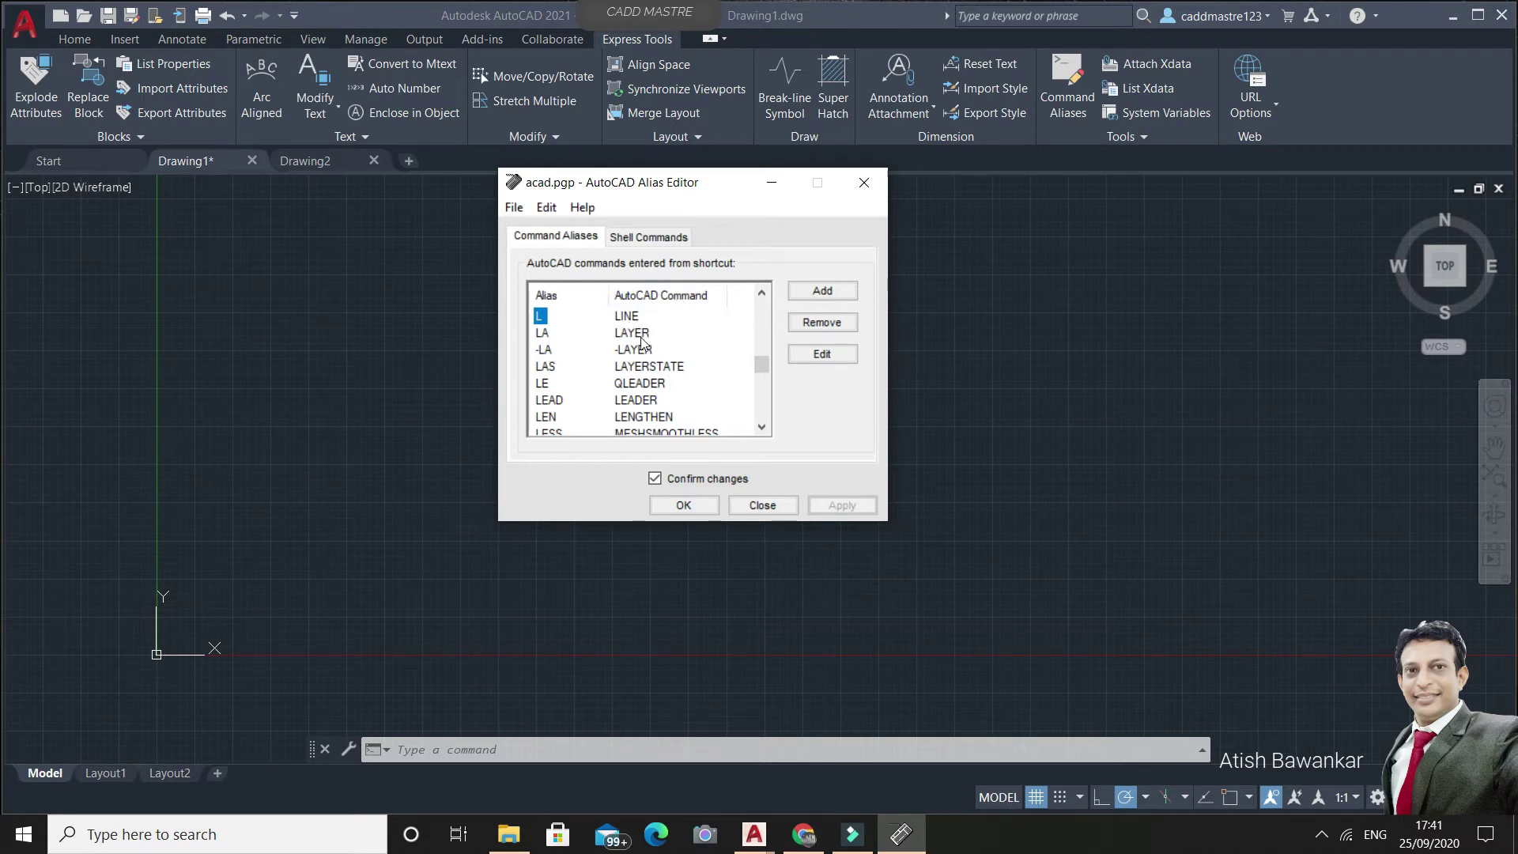
{"action": "left_click", "coordinate": [545, 335]}
{"action": "left_click", "coordinate": [763, 365]}
{"action": "left_click_drag", "start_coordinate": [765, 371], "coordinate": [765, 382]}
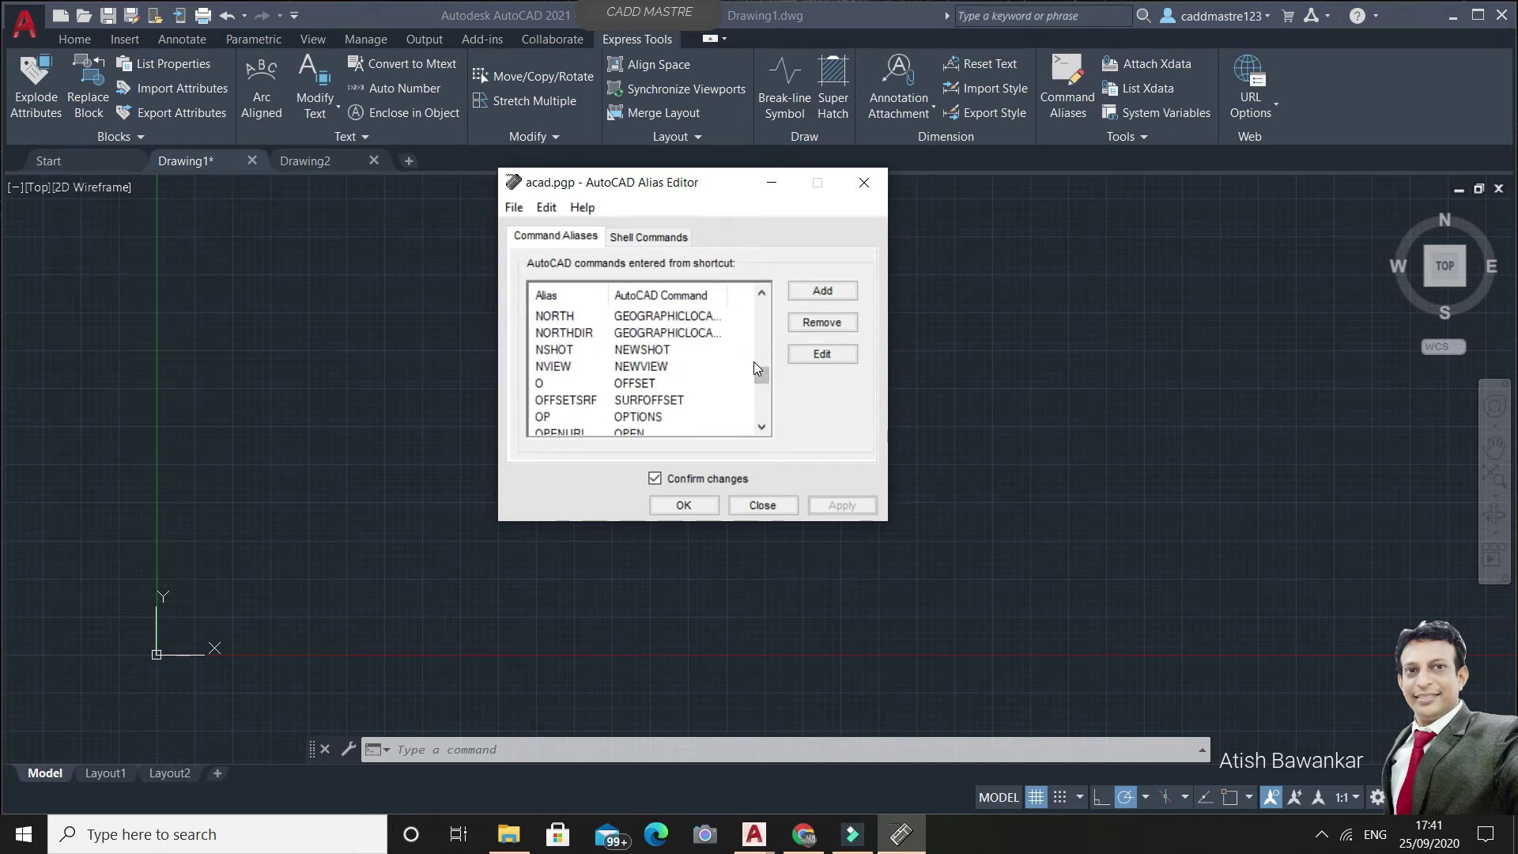
{"action": "scroll", "coordinate": [648, 365], "scroll_direction": "up", "scroll_amount": 2}
{"action": "left_click", "coordinate": [546, 367]}
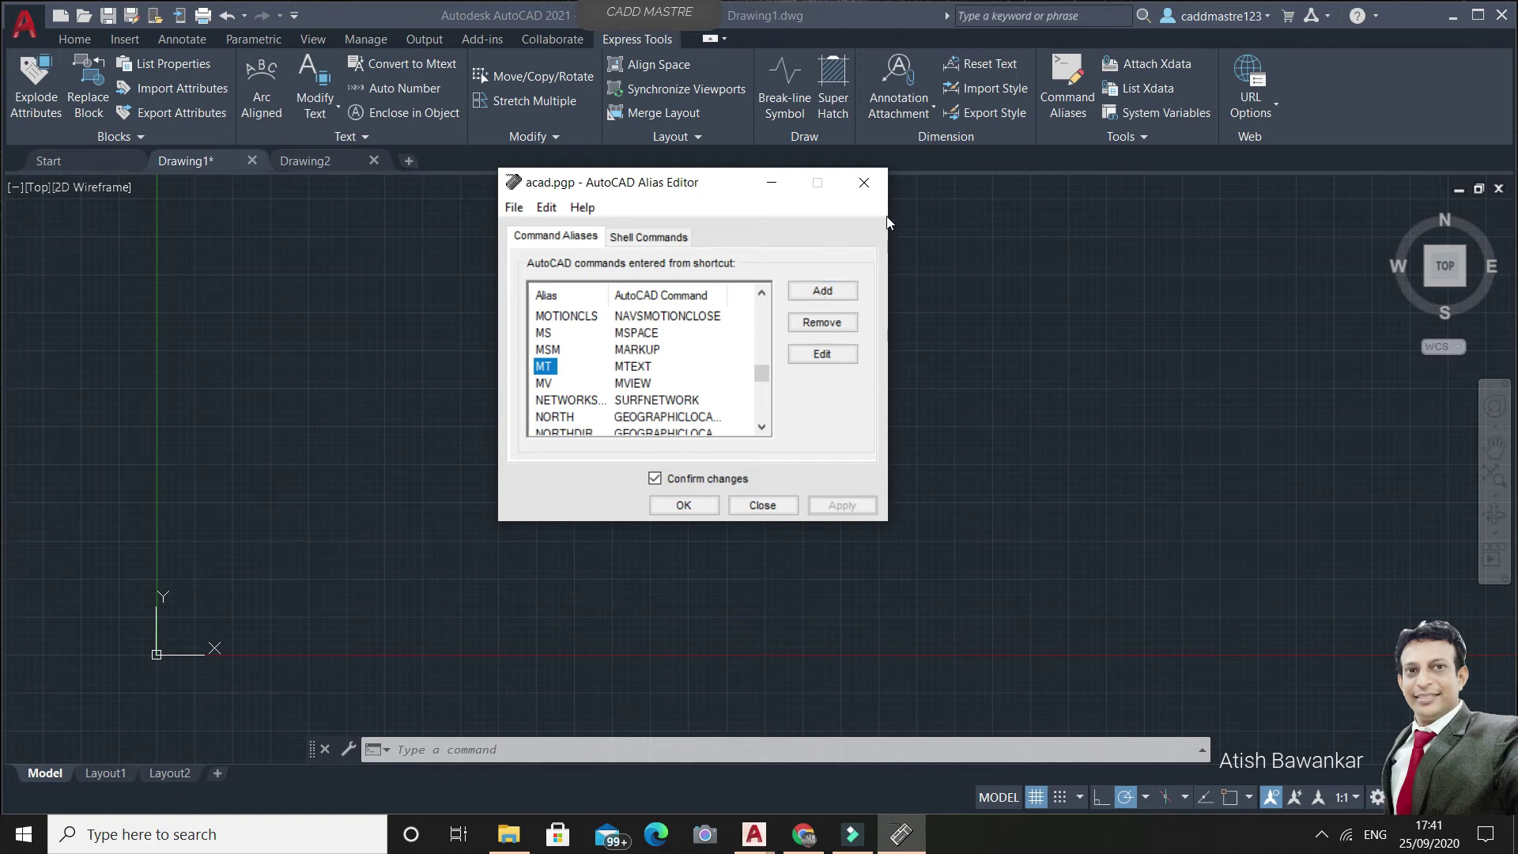
{"action": "left_click", "coordinate": [864, 182]}
Step: Draw a five-sided polygon inscribed in a circle with the POL alias, with one vertex pointing straight up
{"action": "left_click", "coordinate": [486, 742]}
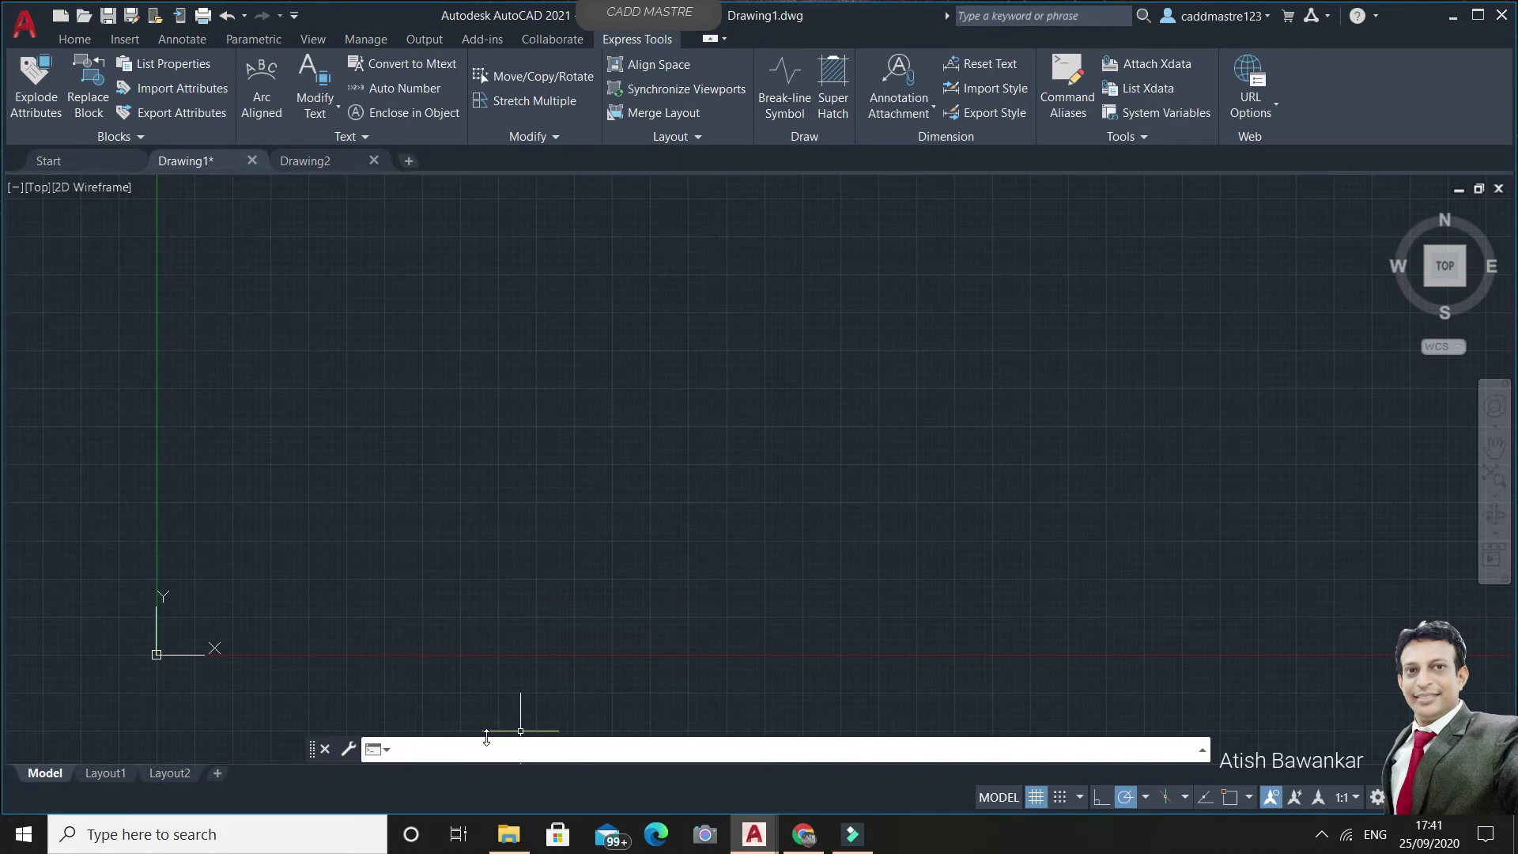
{"action": "type", "text": "PO"}
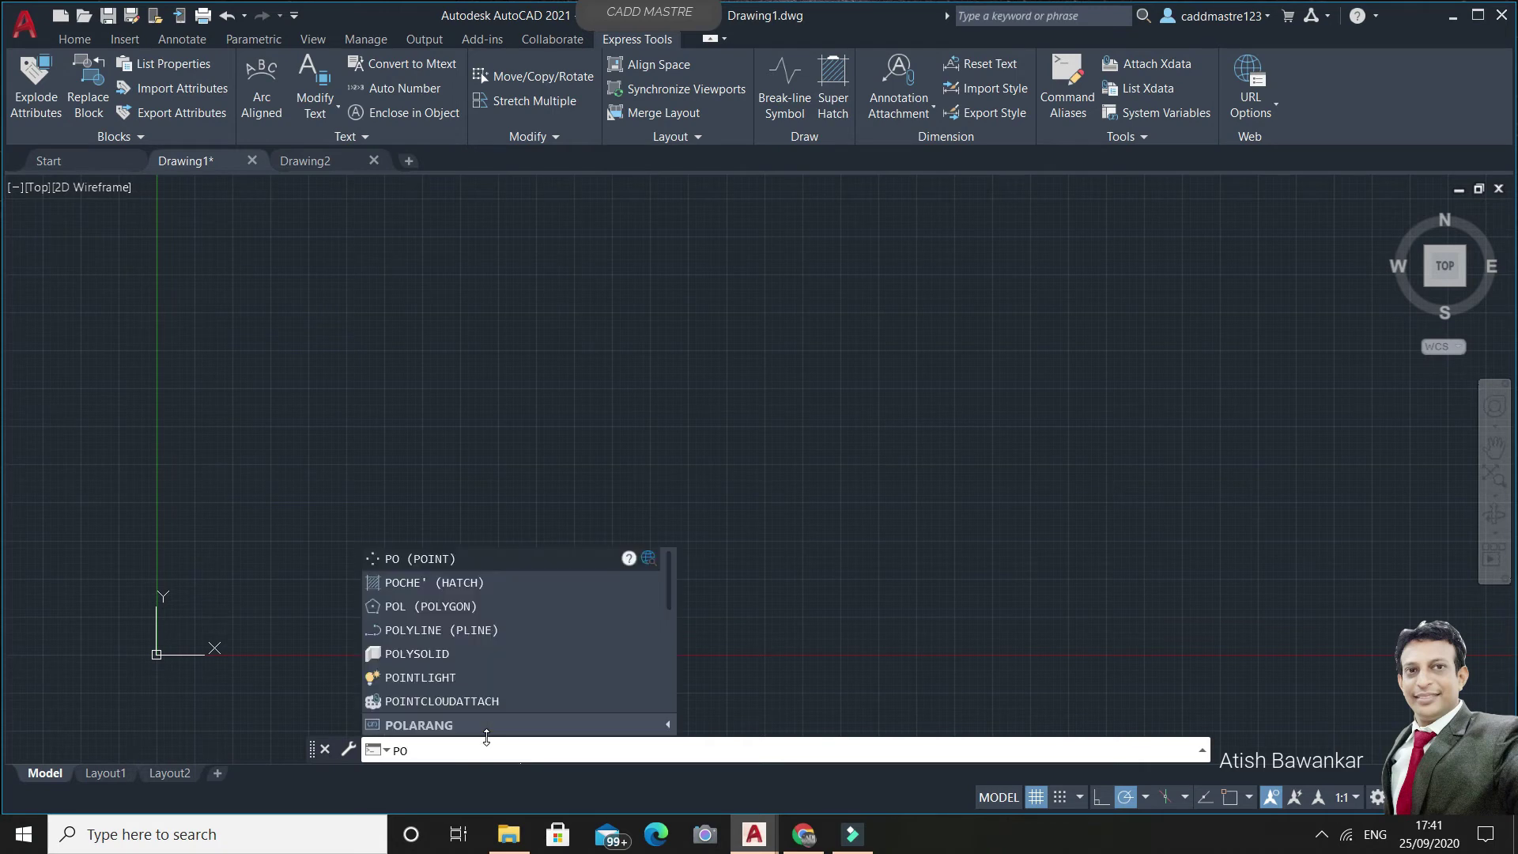
{"action": "type", "text": "L"}
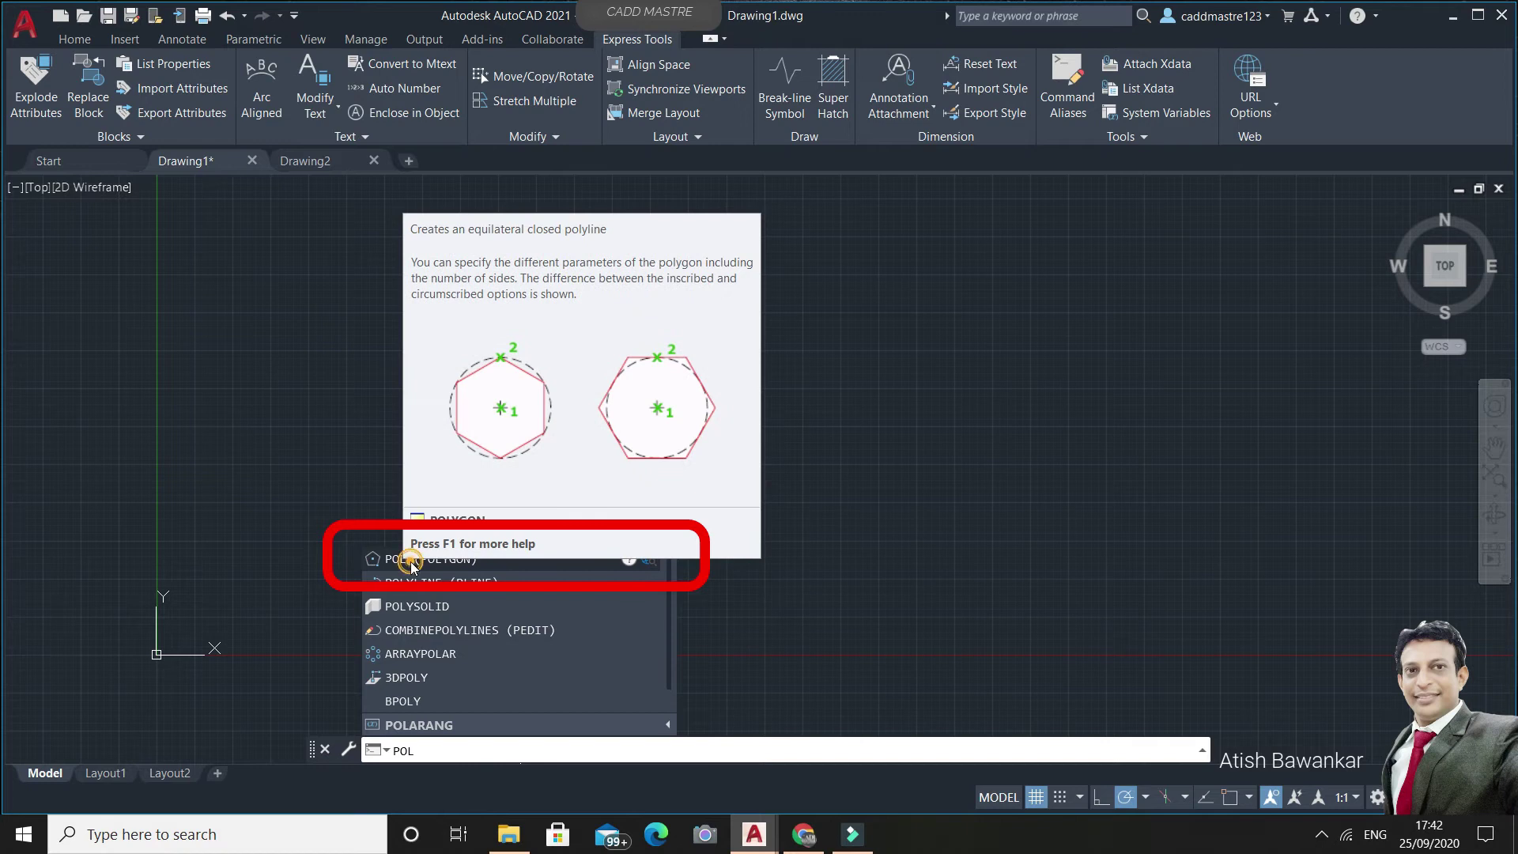
{"action": "left_click", "coordinate": [413, 559]}
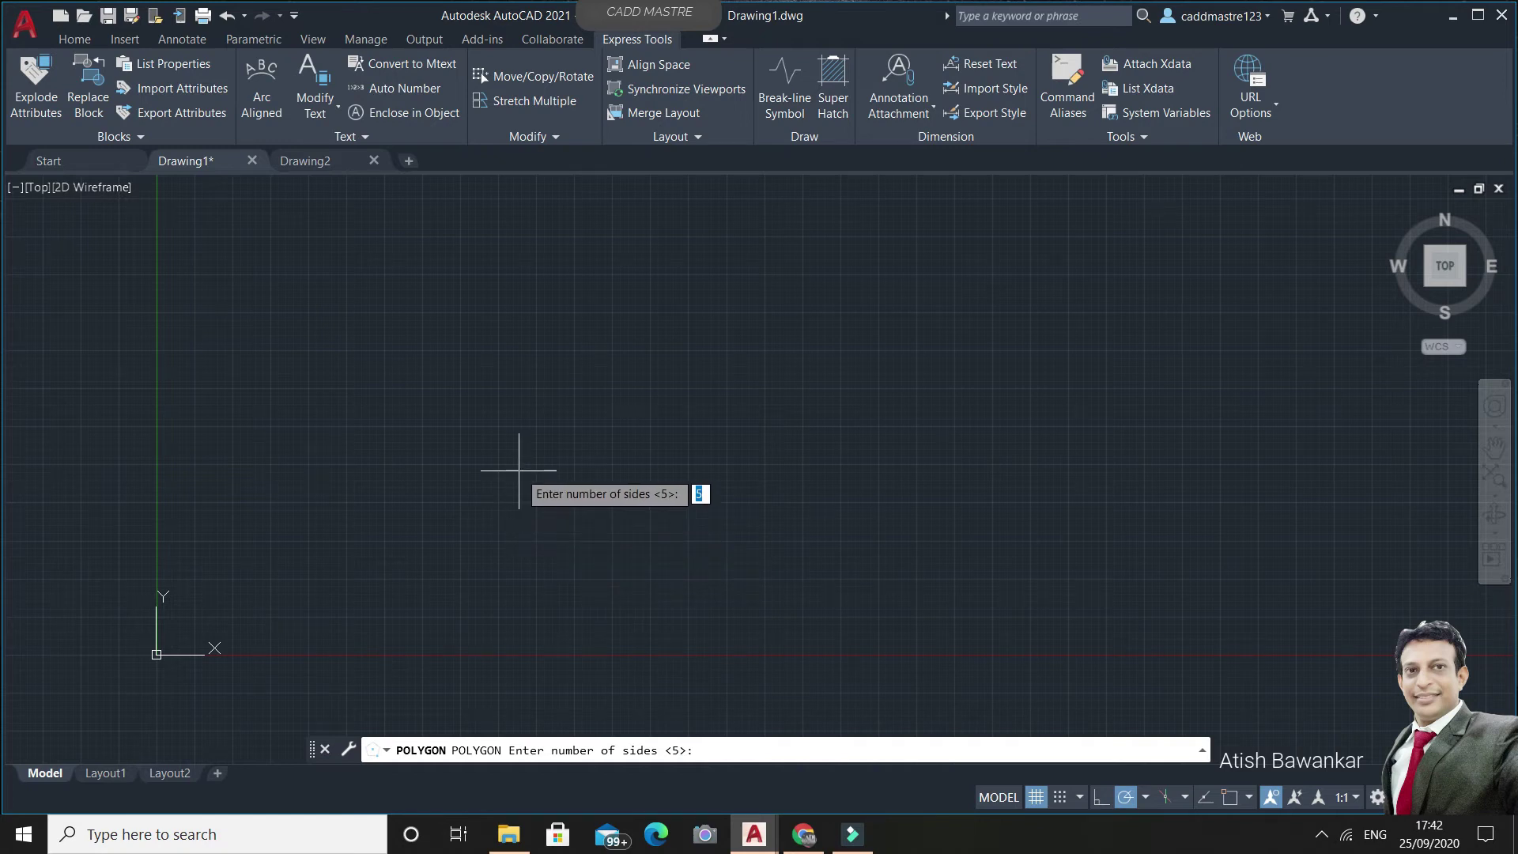
{"action": "key", "text": "Return"}
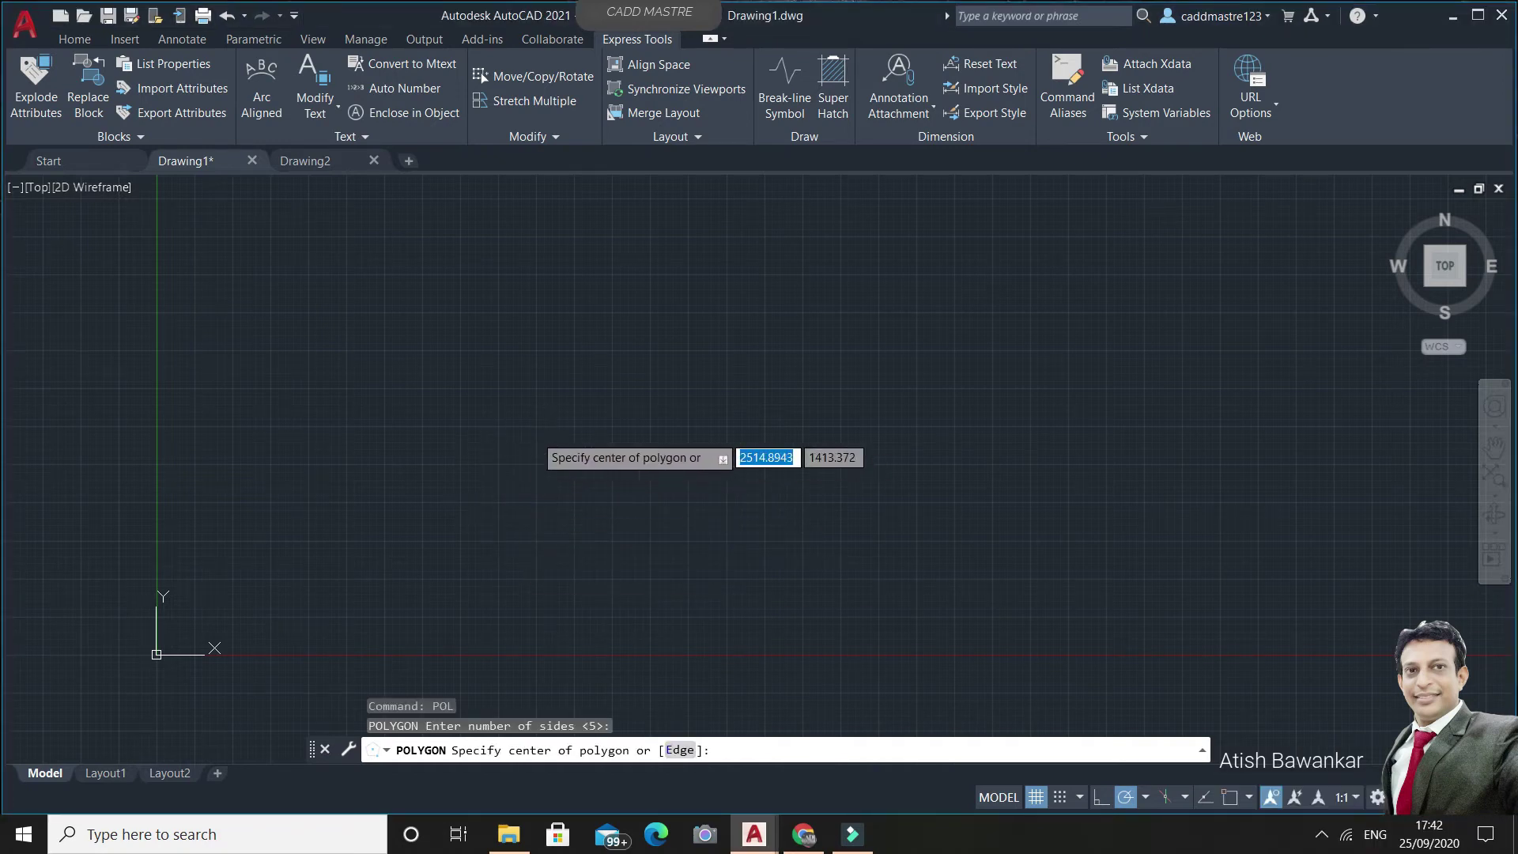
{"action": "left_click", "coordinate": [525, 429]}
{"action": "left_click", "coordinate": [595, 479]}
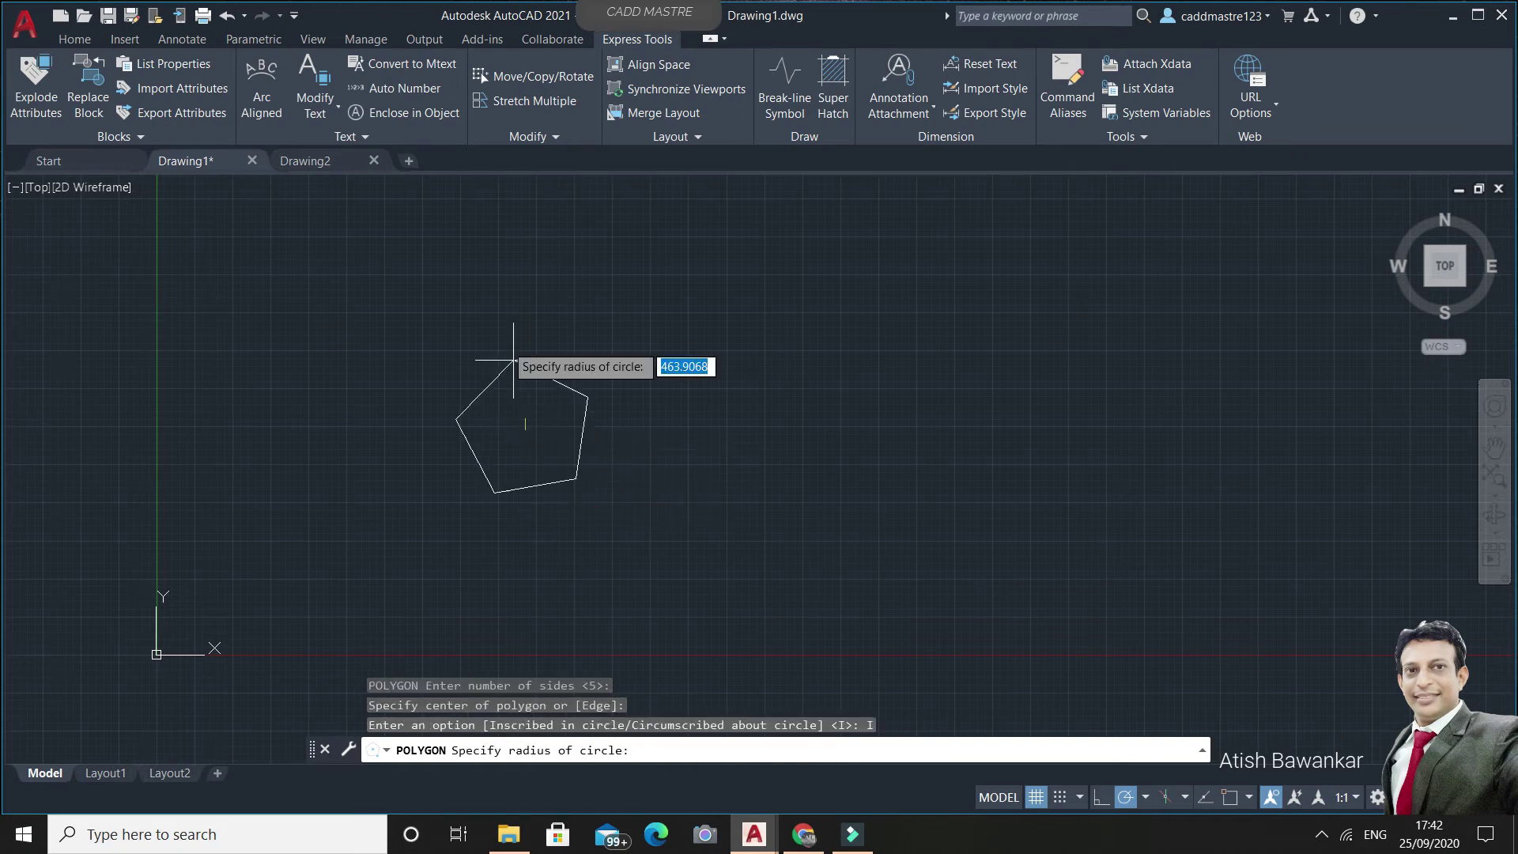
{"action": "left_click", "coordinate": [525, 278]}
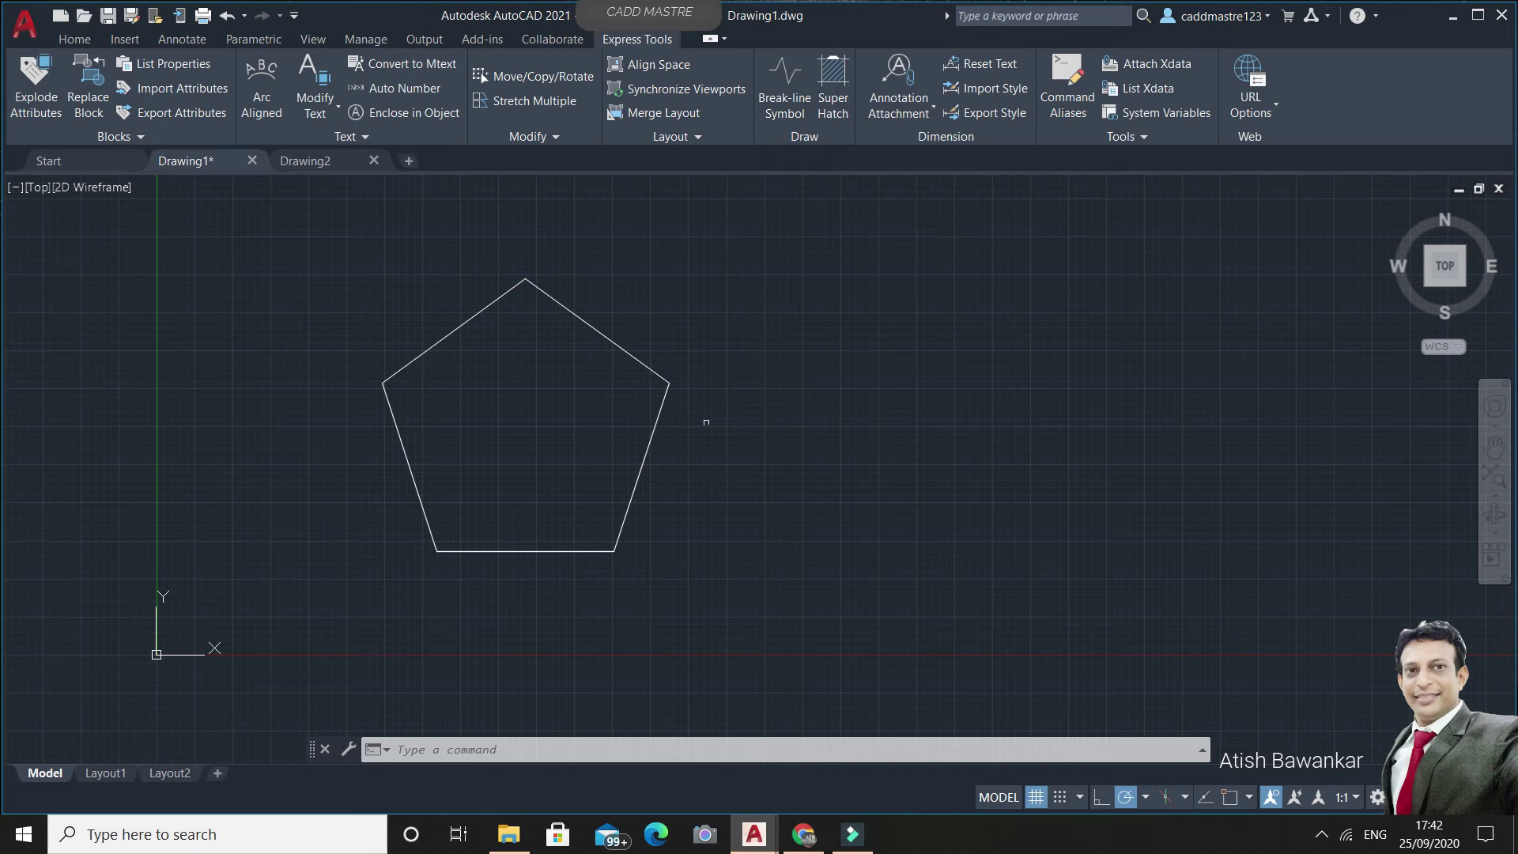
Step: Try to start the Polygon command with the alias PG
{"action": "left_click", "coordinate": [474, 753]}
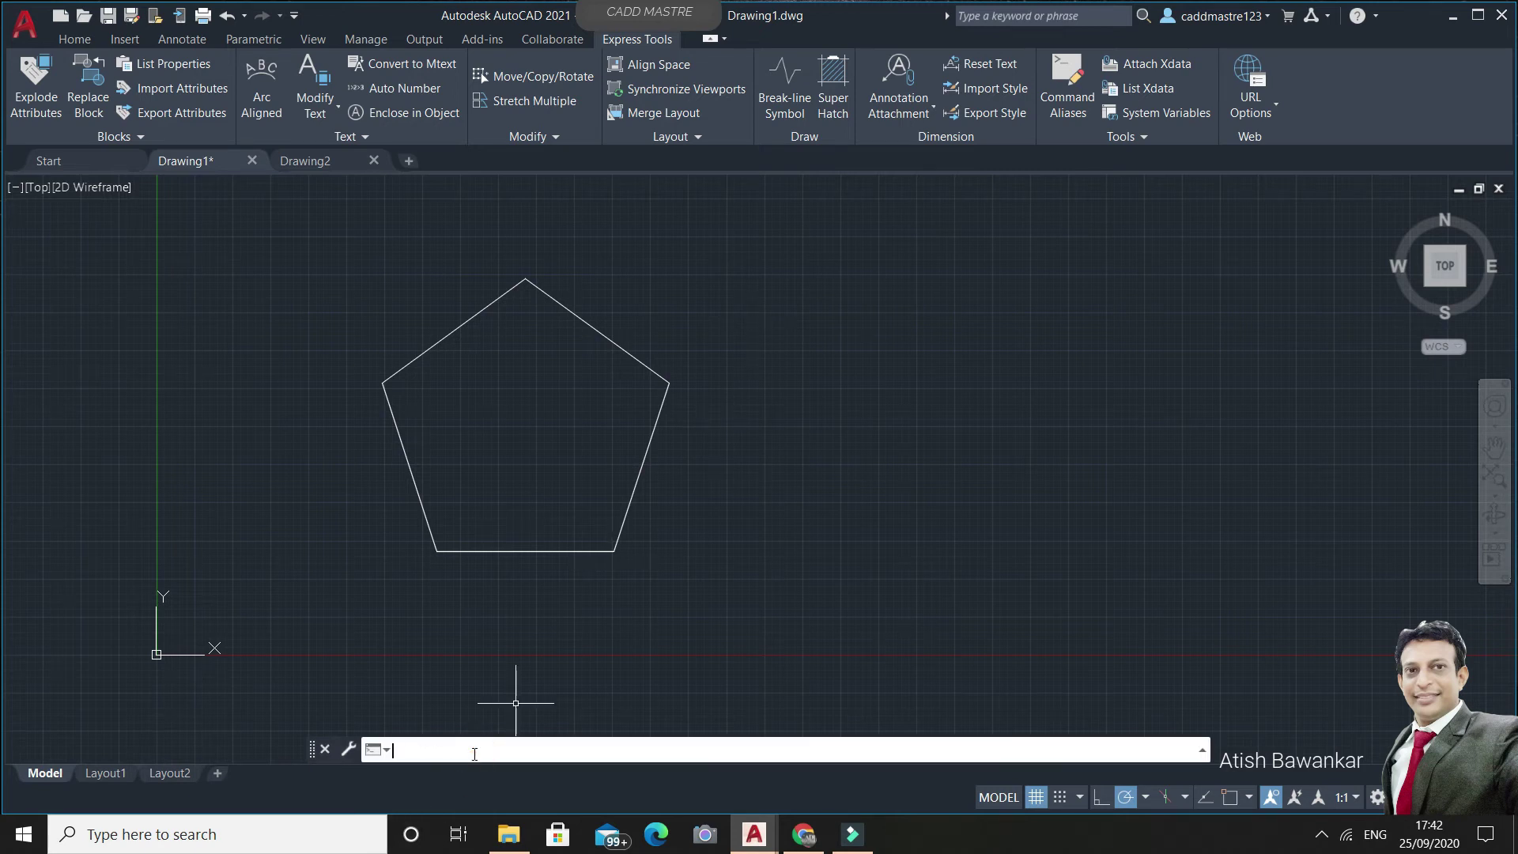
{"action": "type", "text": "PG"}
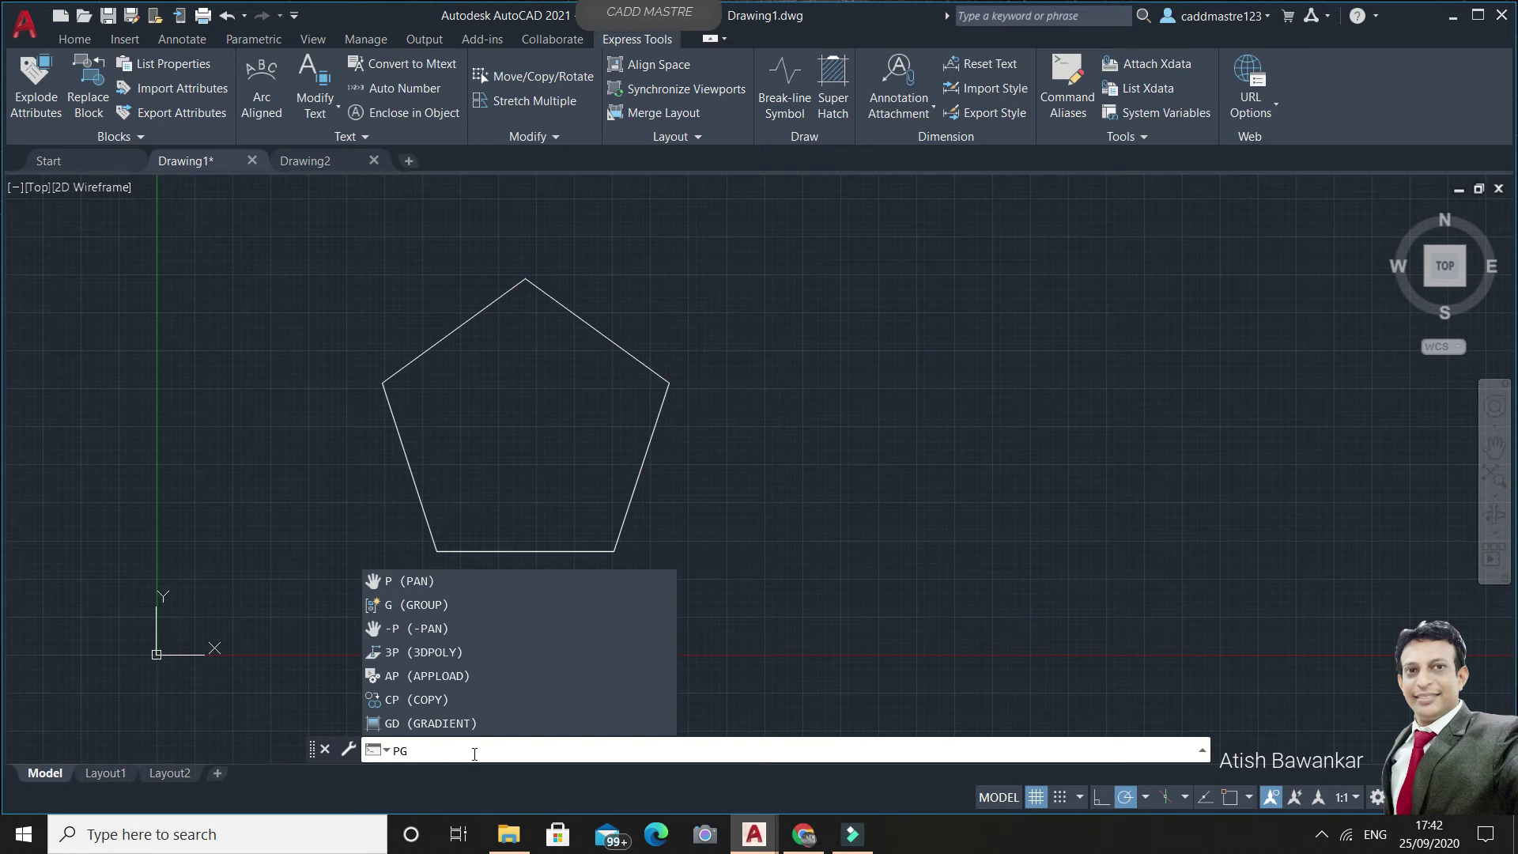
{"action": "key", "text": "Return"}
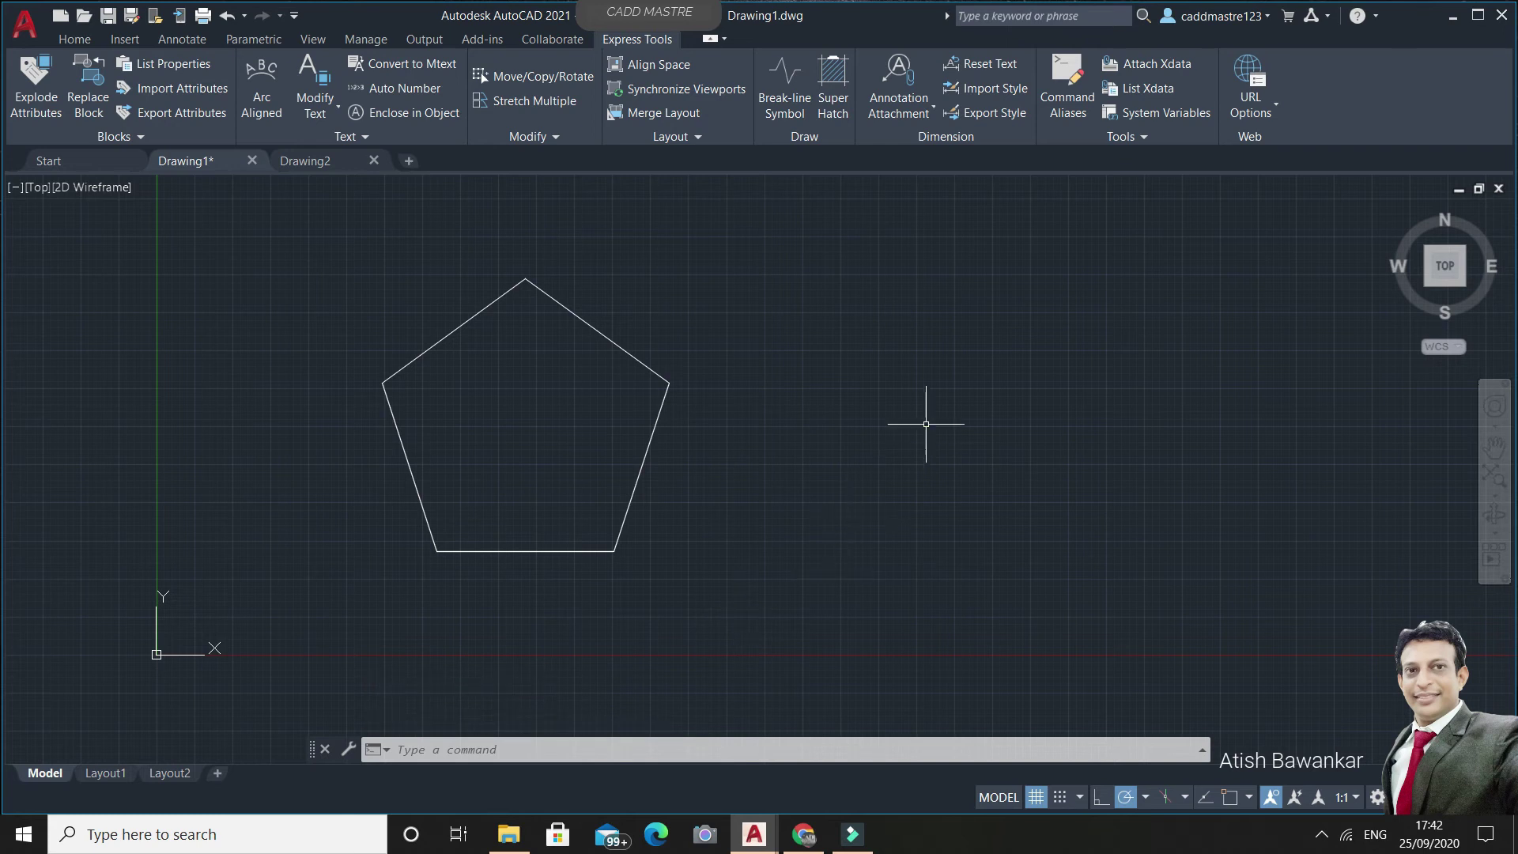
Step: Add a new command alias PG for the POLYGON command in the alias editor
{"action": "left_click", "coordinate": [1075, 92]}
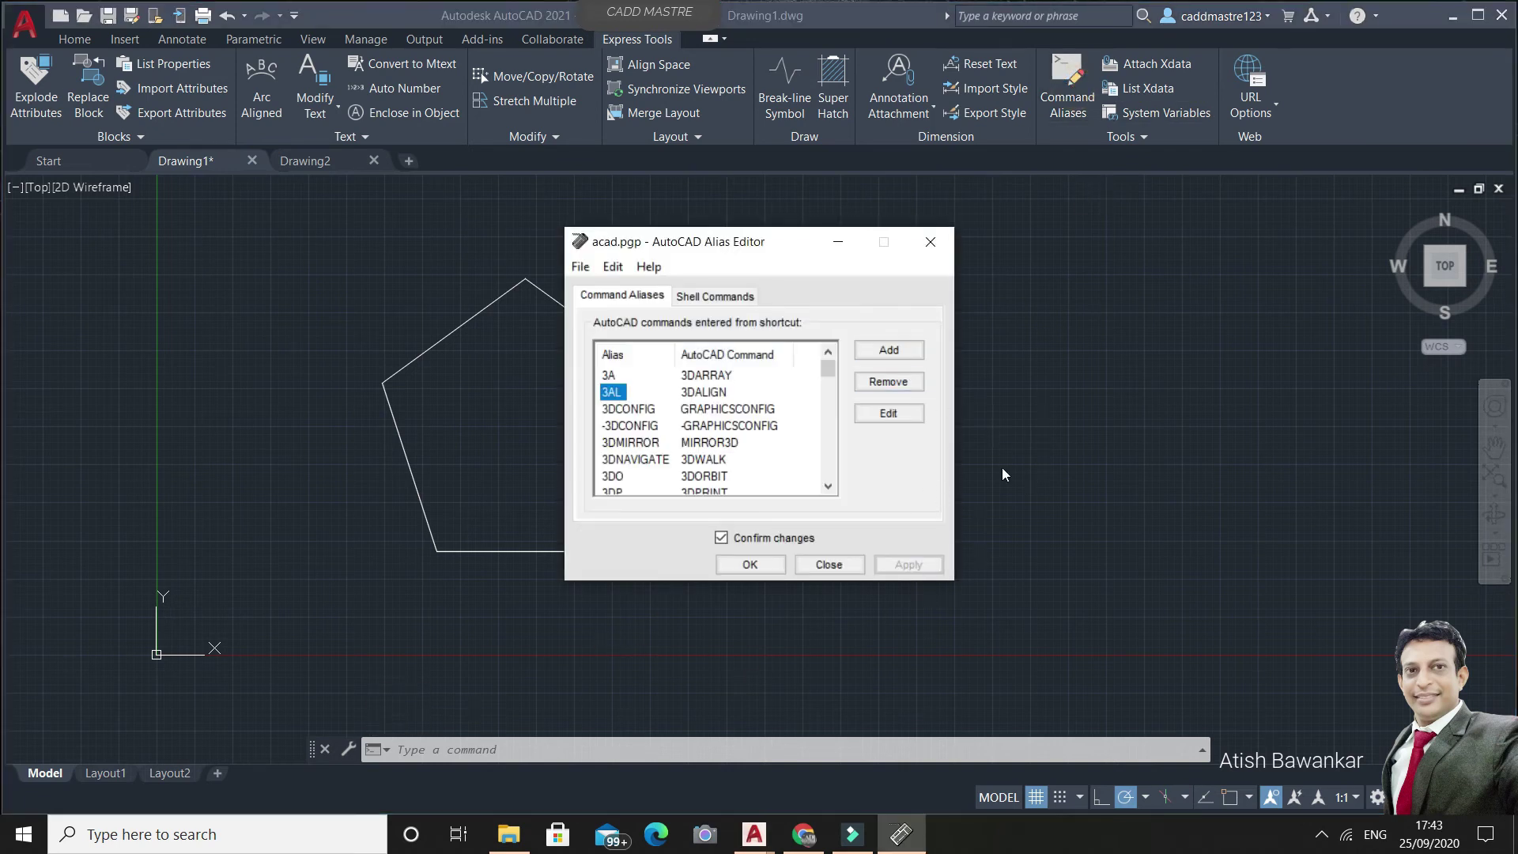
{"action": "left_click", "coordinate": [886, 352]}
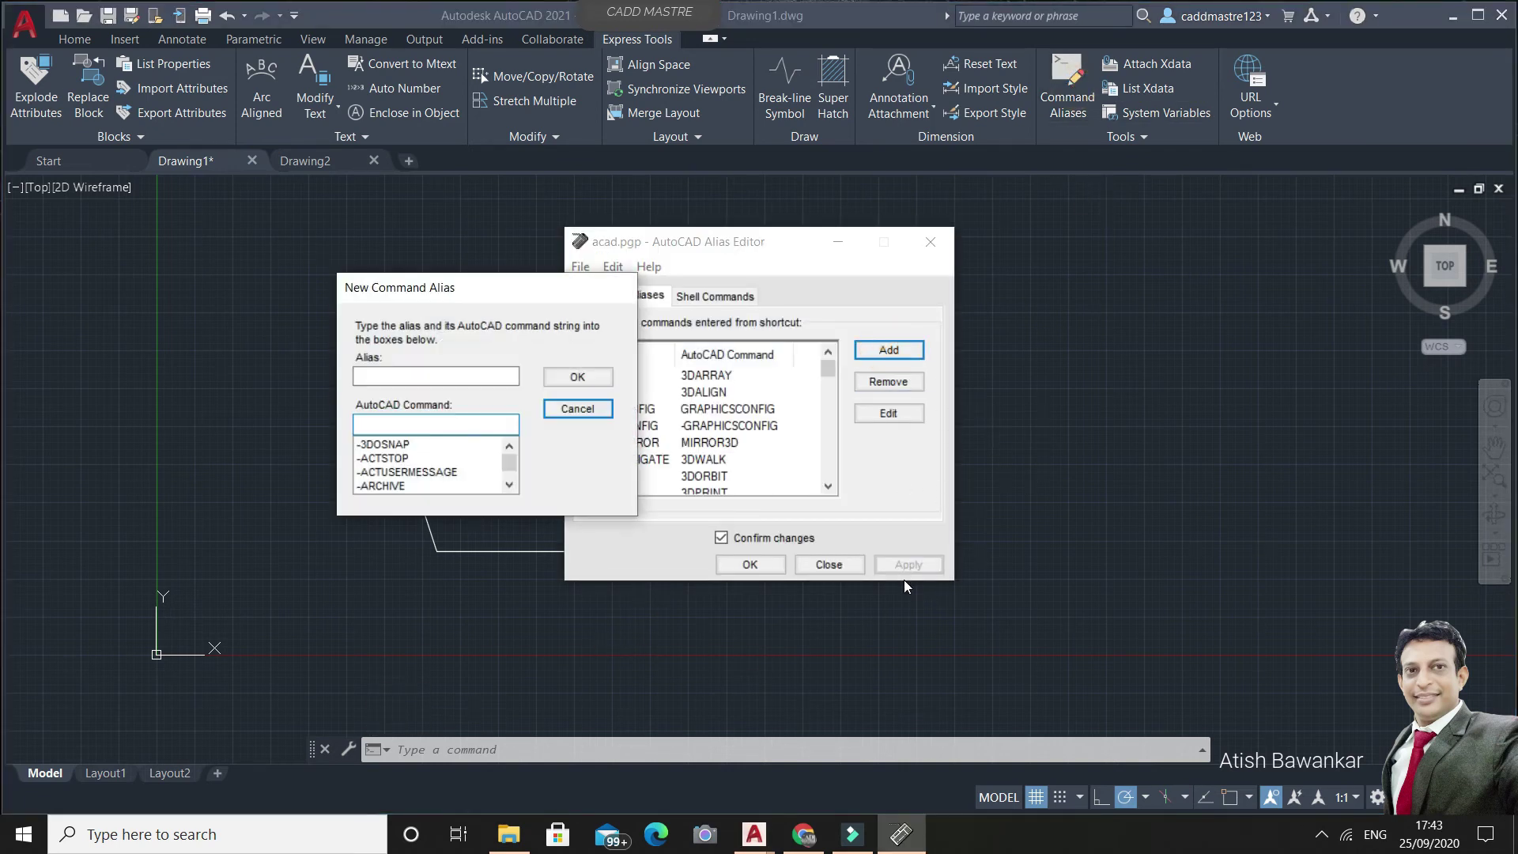
{"action": "left_click", "coordinate": [378, 371]}
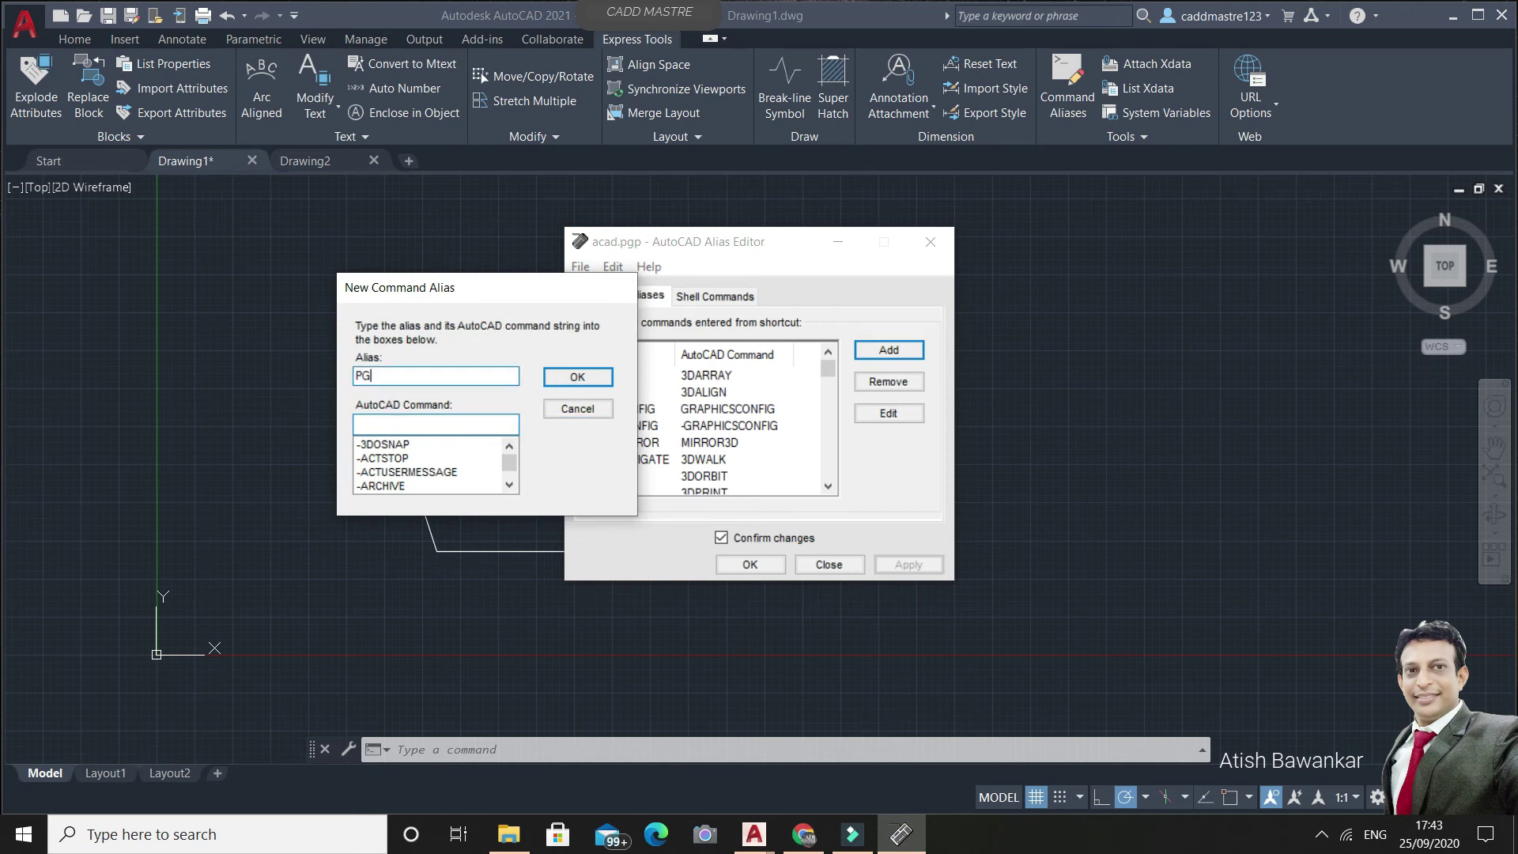
{"action": "left_click", "coordinate": [375, 427]}
{"action": "type", "text": "PO"}
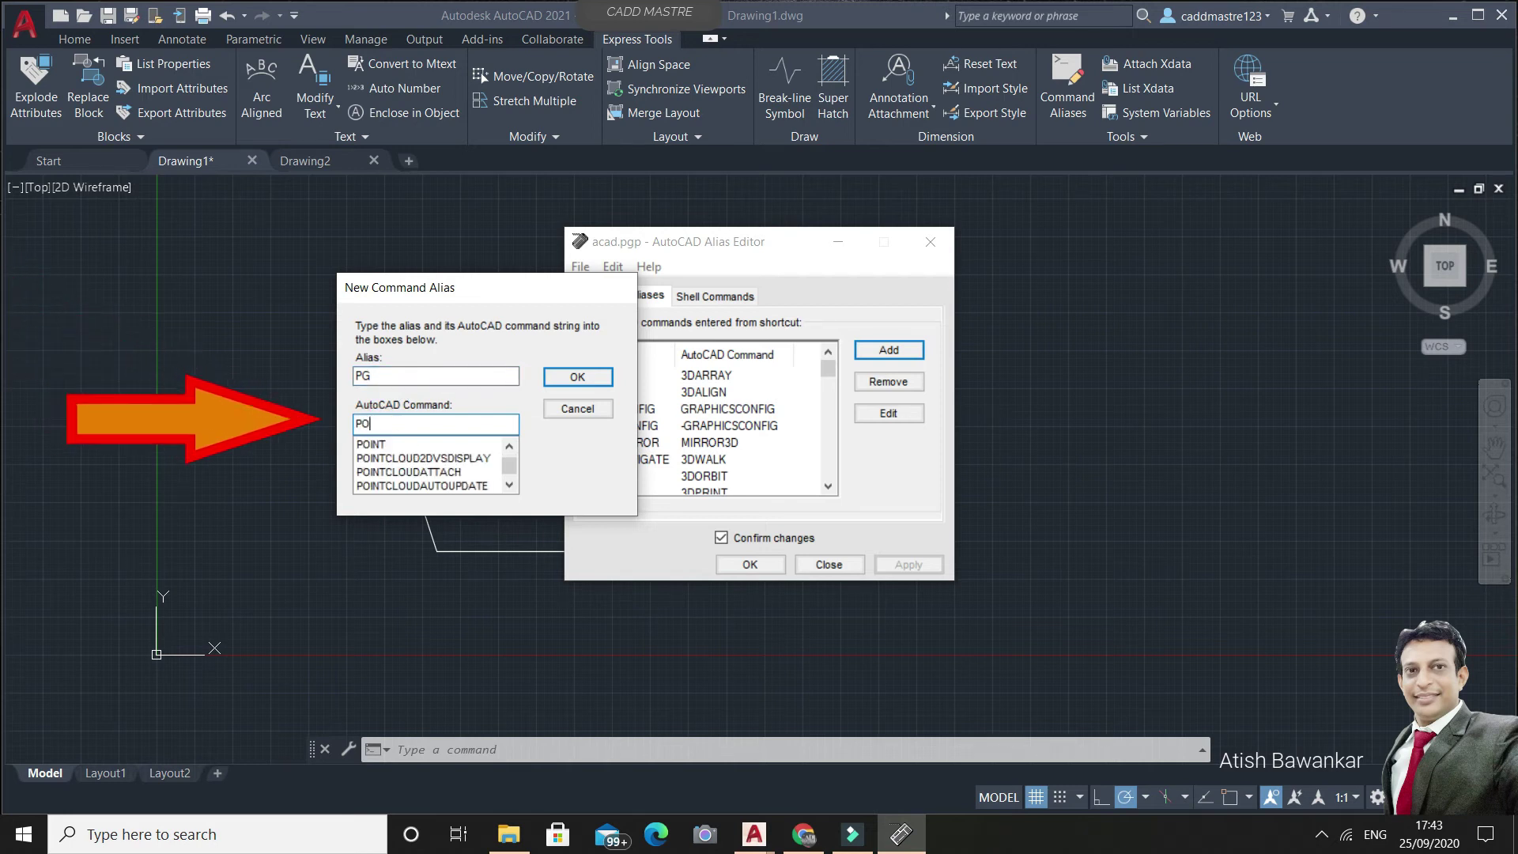
{"action": "type", "text": "LYGO"}
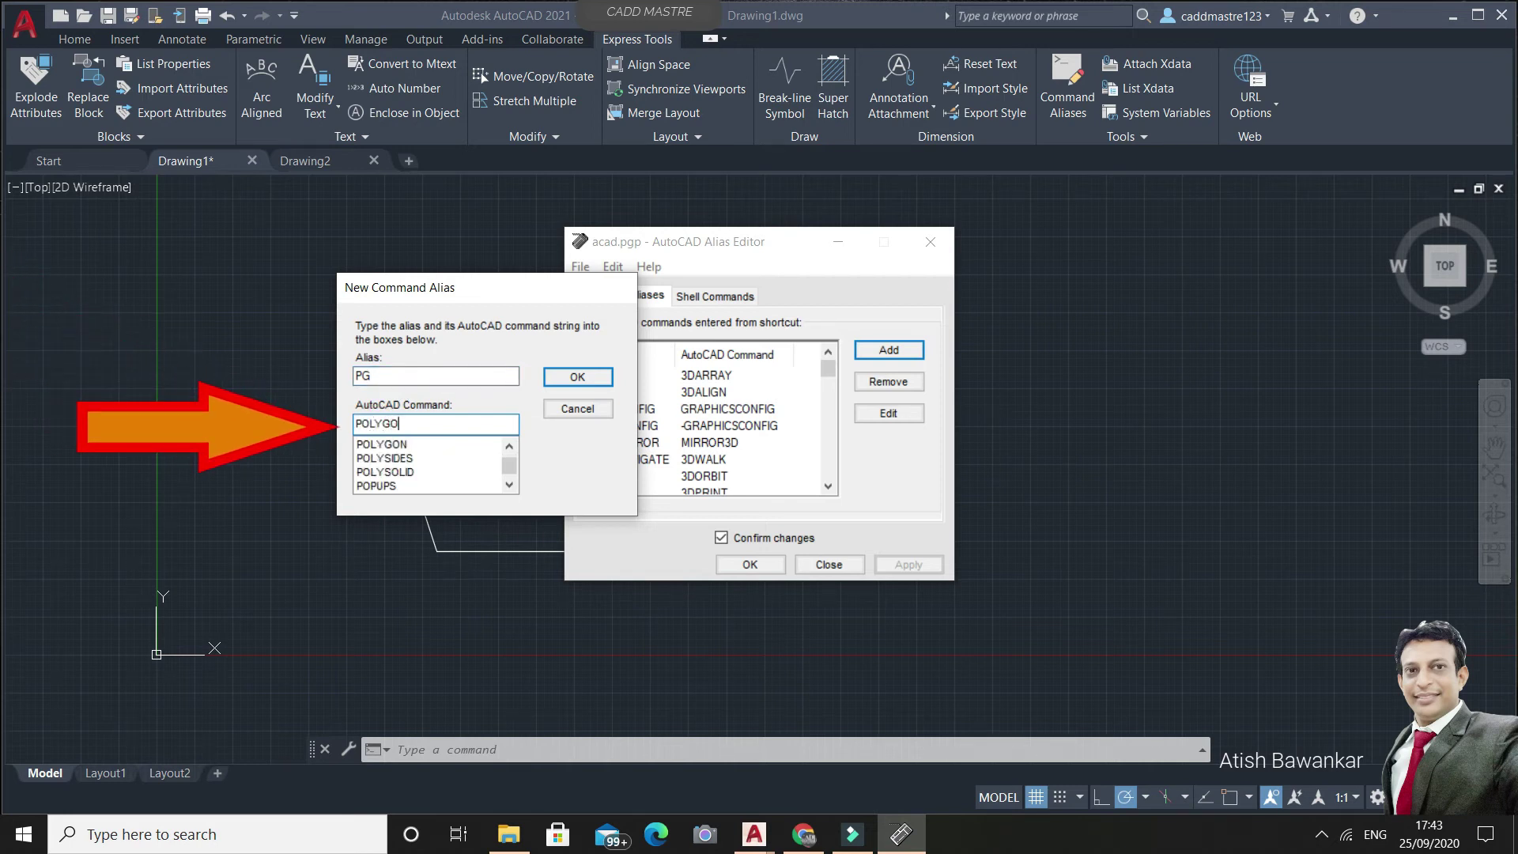
{"action": "type", "text": "N"}
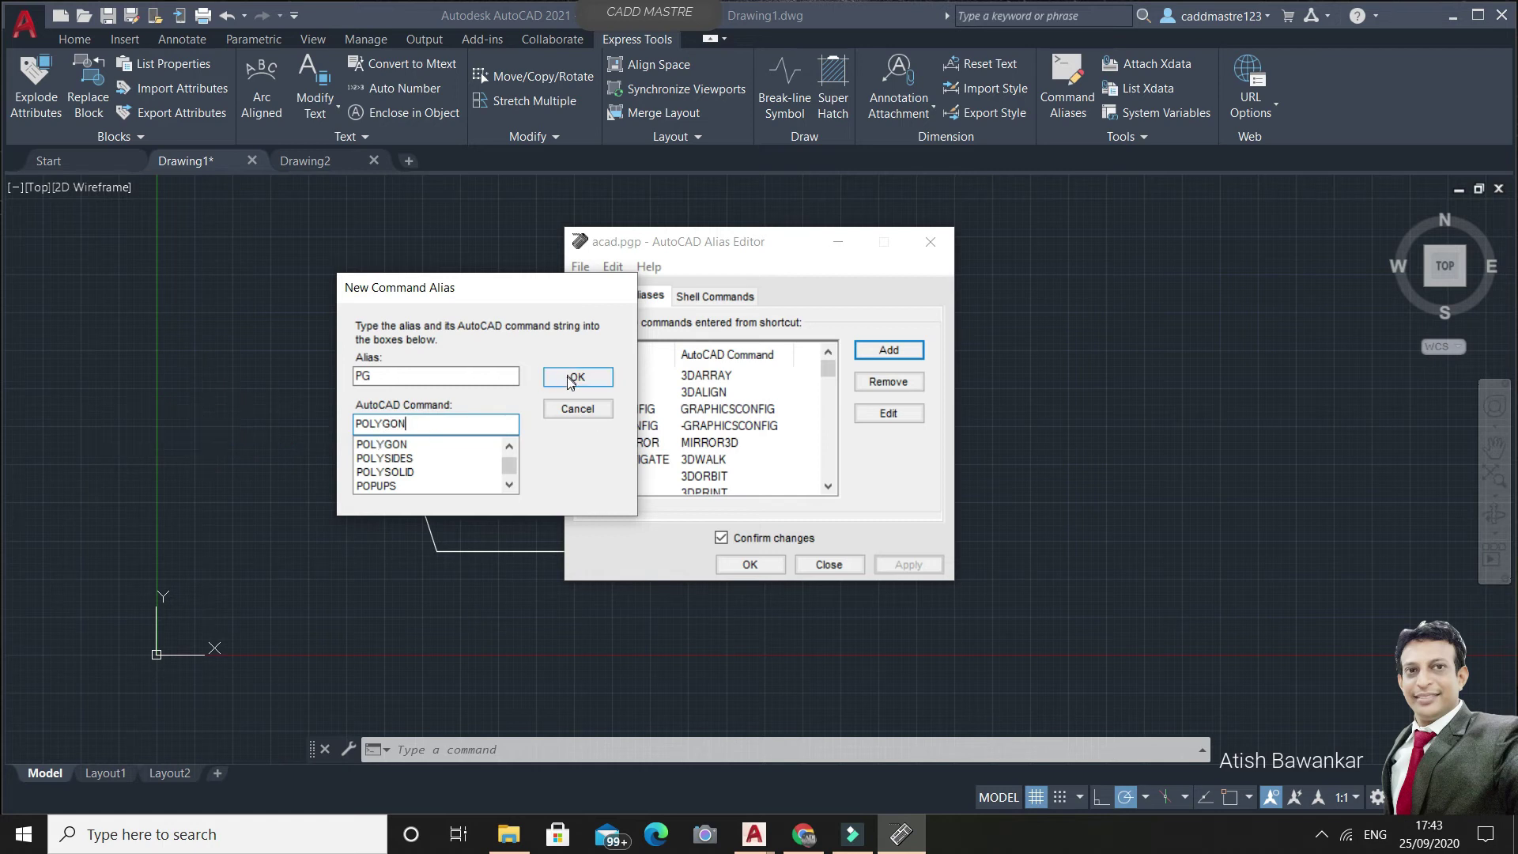
{"action": "left_click", "coordinate": [574, 377]}
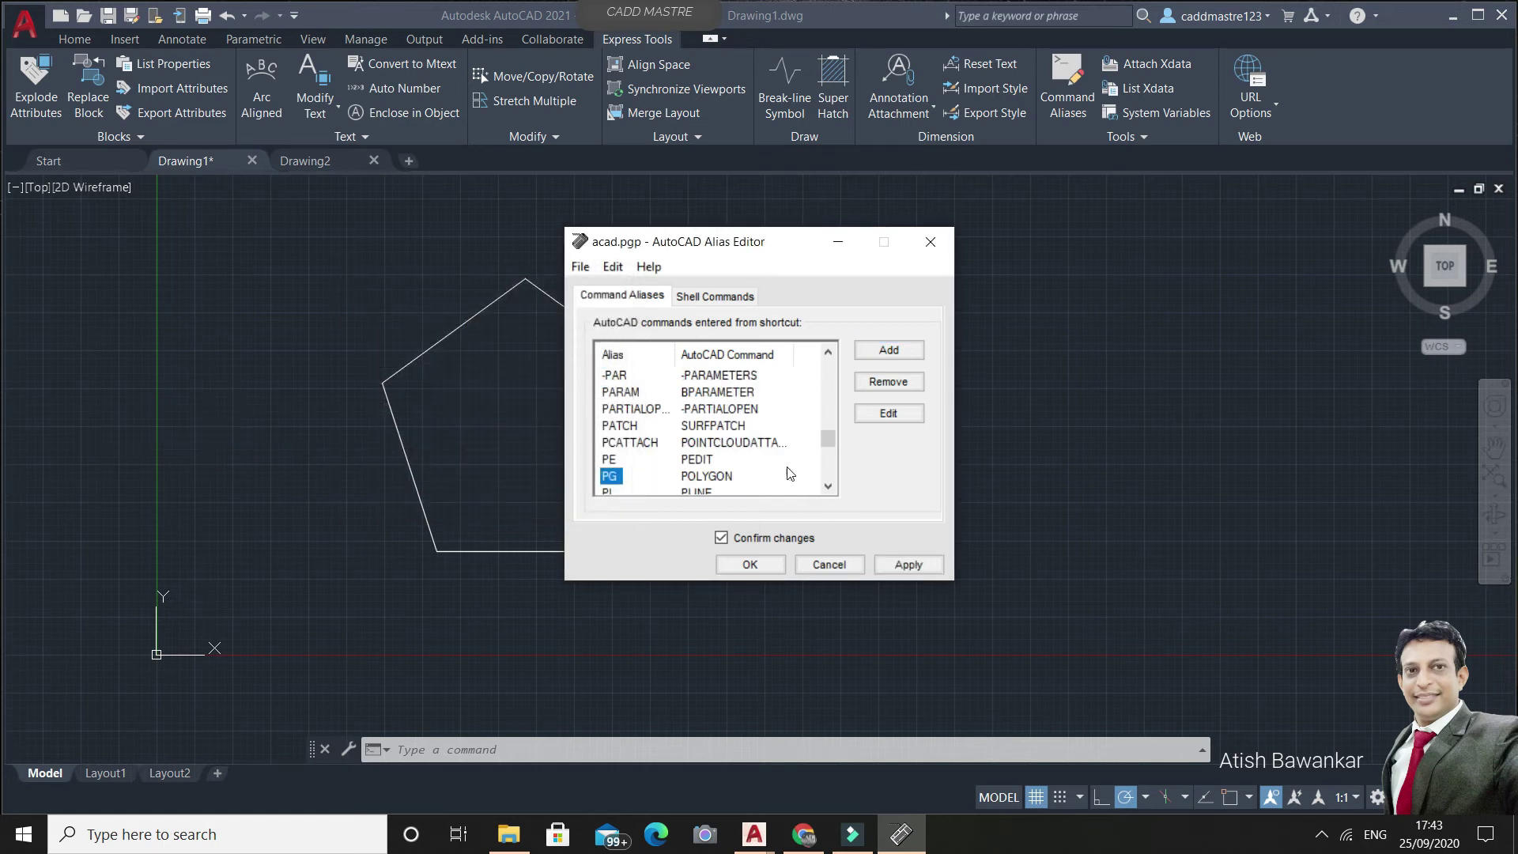
Step: Check the POL and PG entries in the alias list and save the alias changes, overwriting the existing acad.pgp file
{"action": "scroll", "coordinate": [827, 439], "scroll_direction": "up", "scroll_amount": 1}
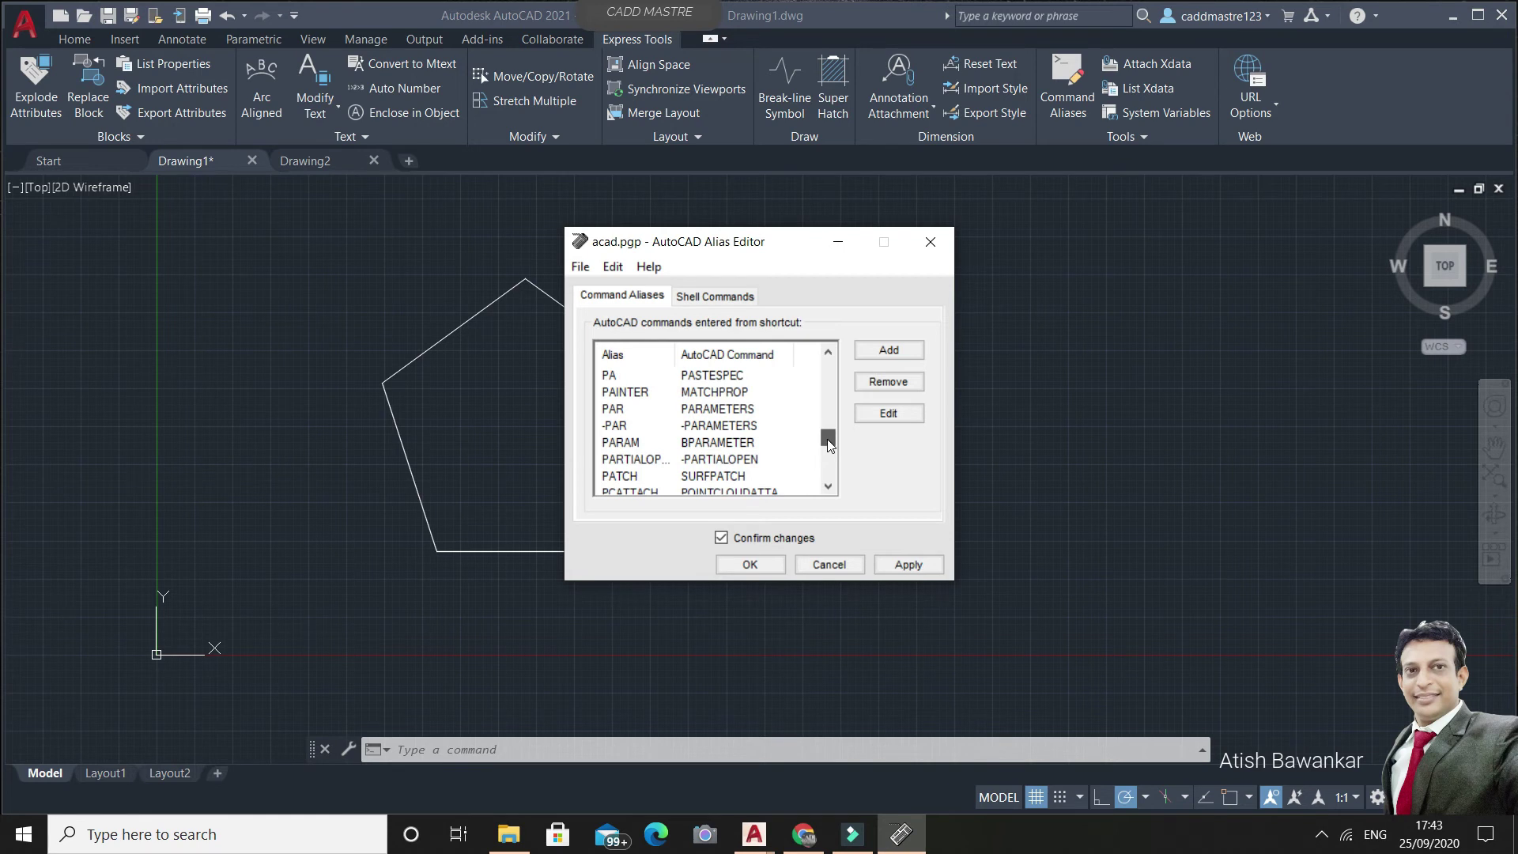
{"action": "left_click_drag", "start_coordinate": [828, 444], "coordinate": [827, 436]}
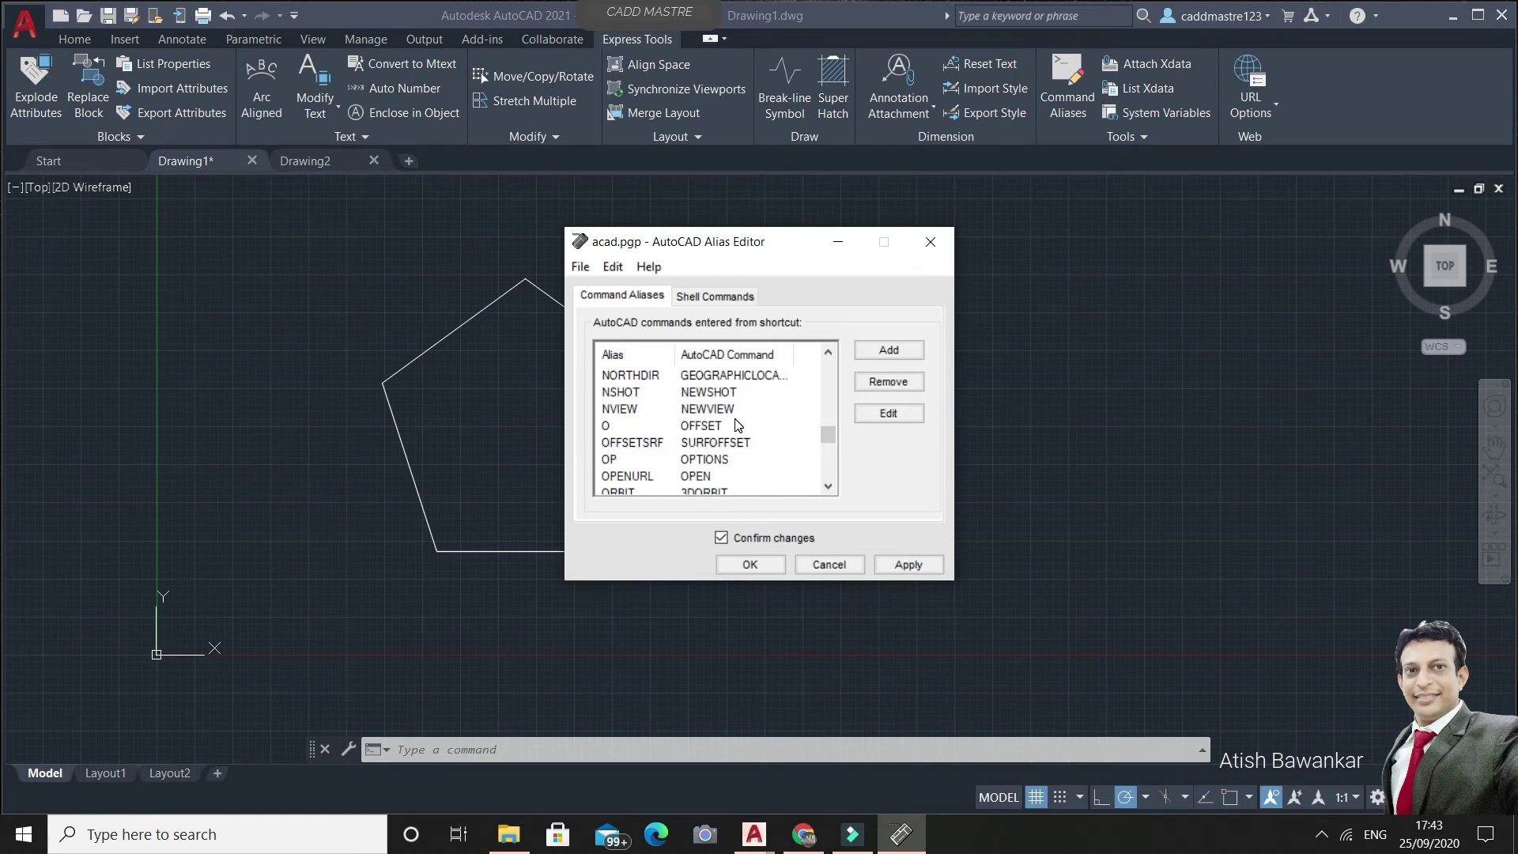
{"action": "type", "text": "pol"}
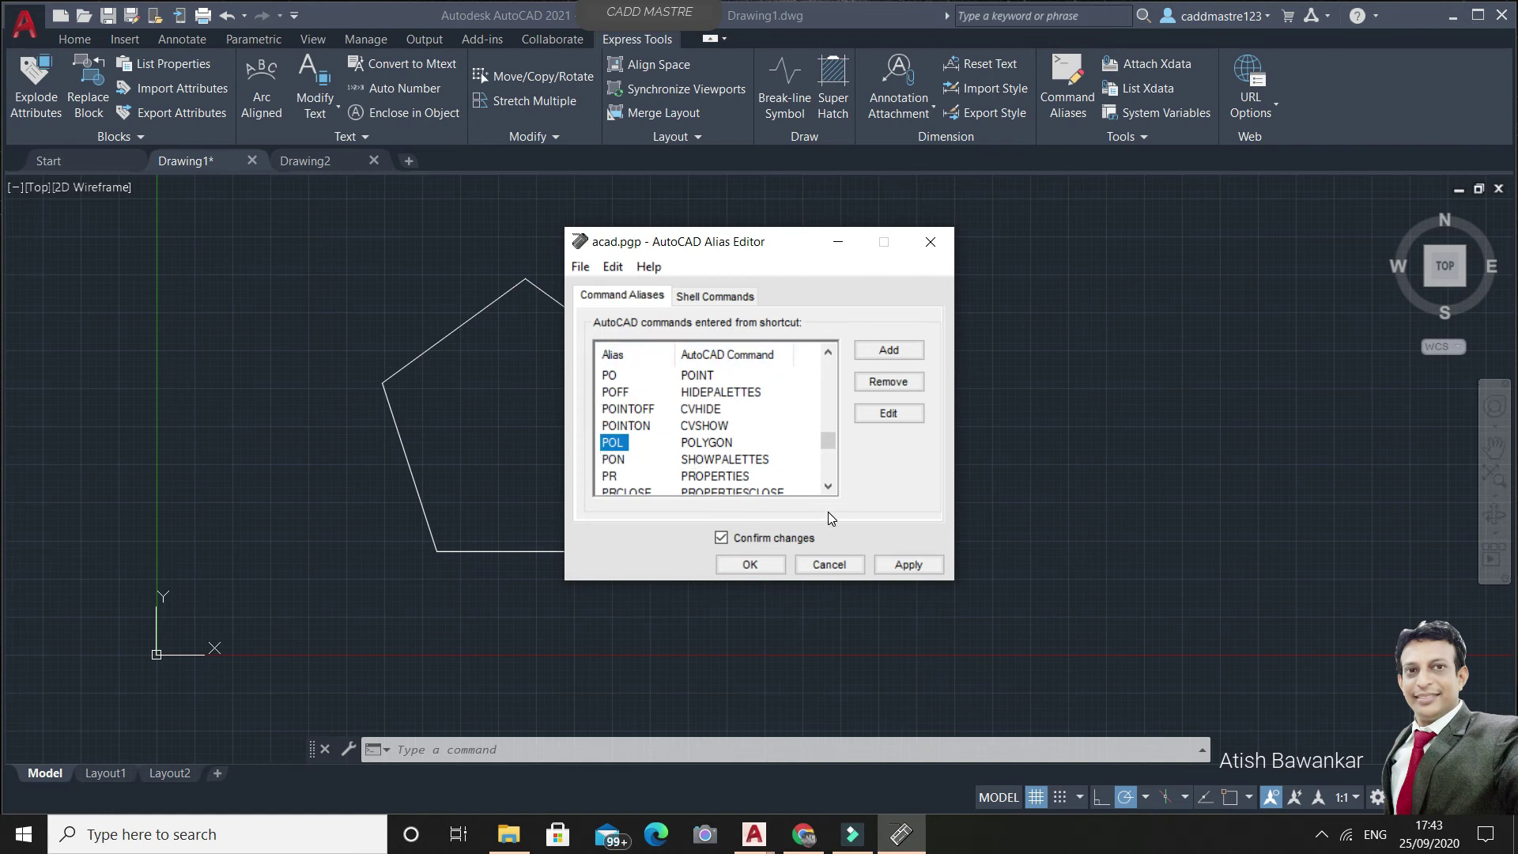
{"action": "left_click", "coordinate": [712, 448]}
{"action": "left_click", "coordinate": [611, 444]}
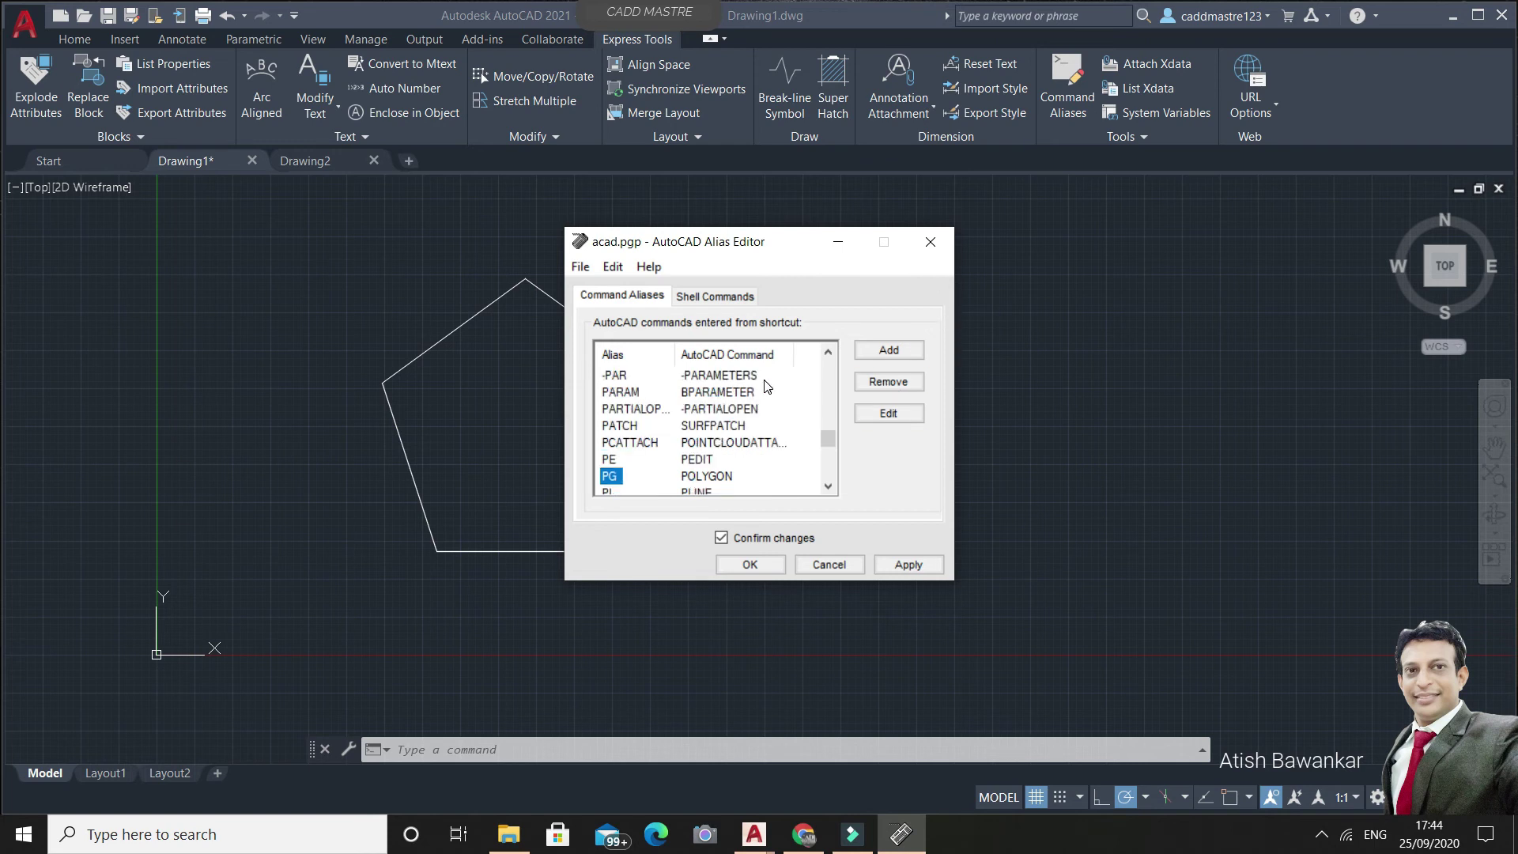
{"action": "left_click", "coordinate": [909, 563]}
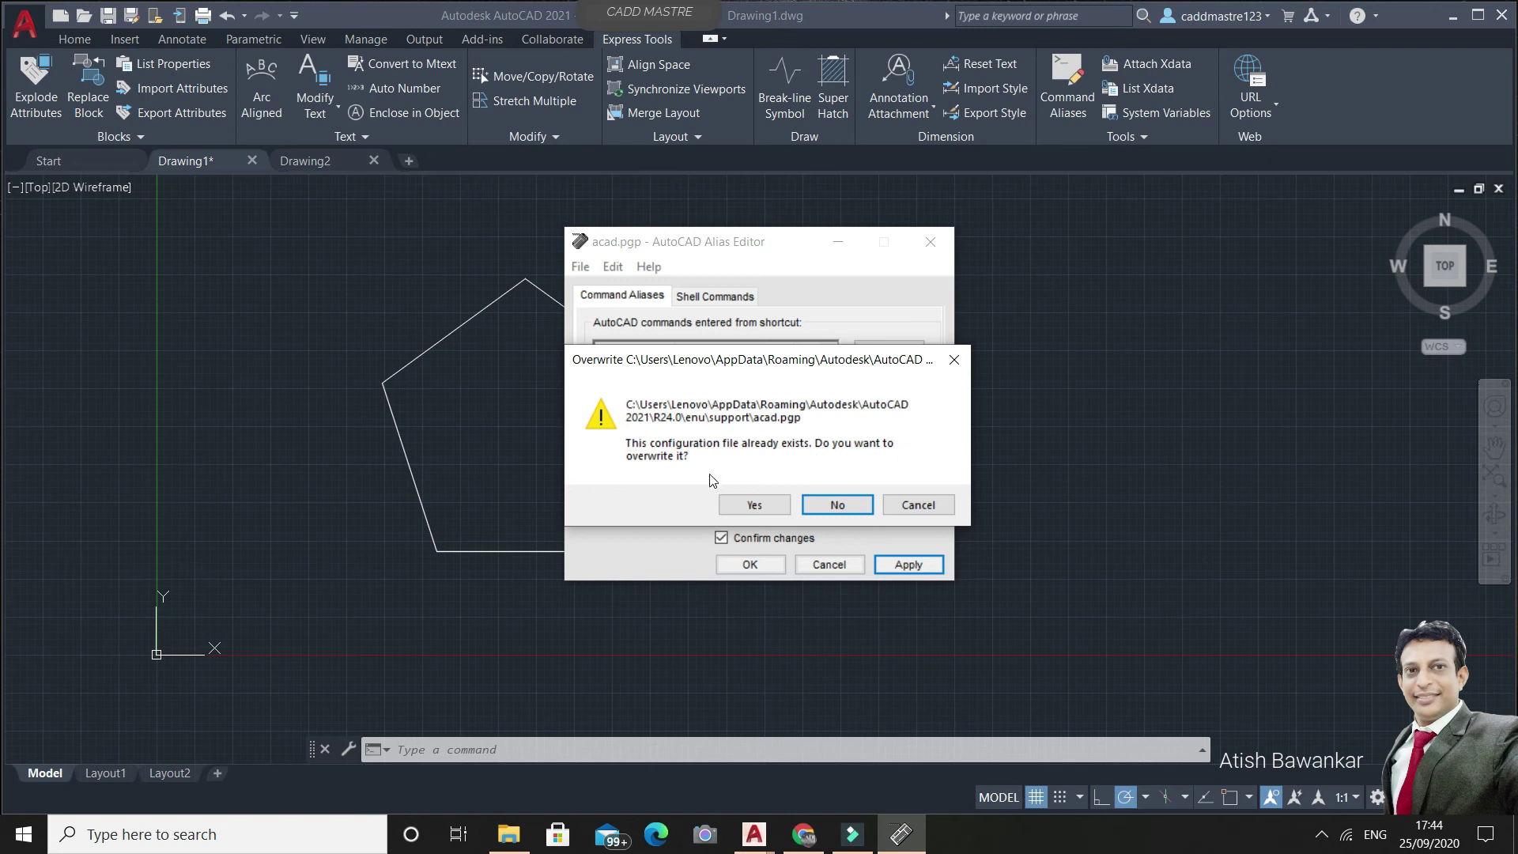
{"action": "left_click", "coordinate": [757, 505]}
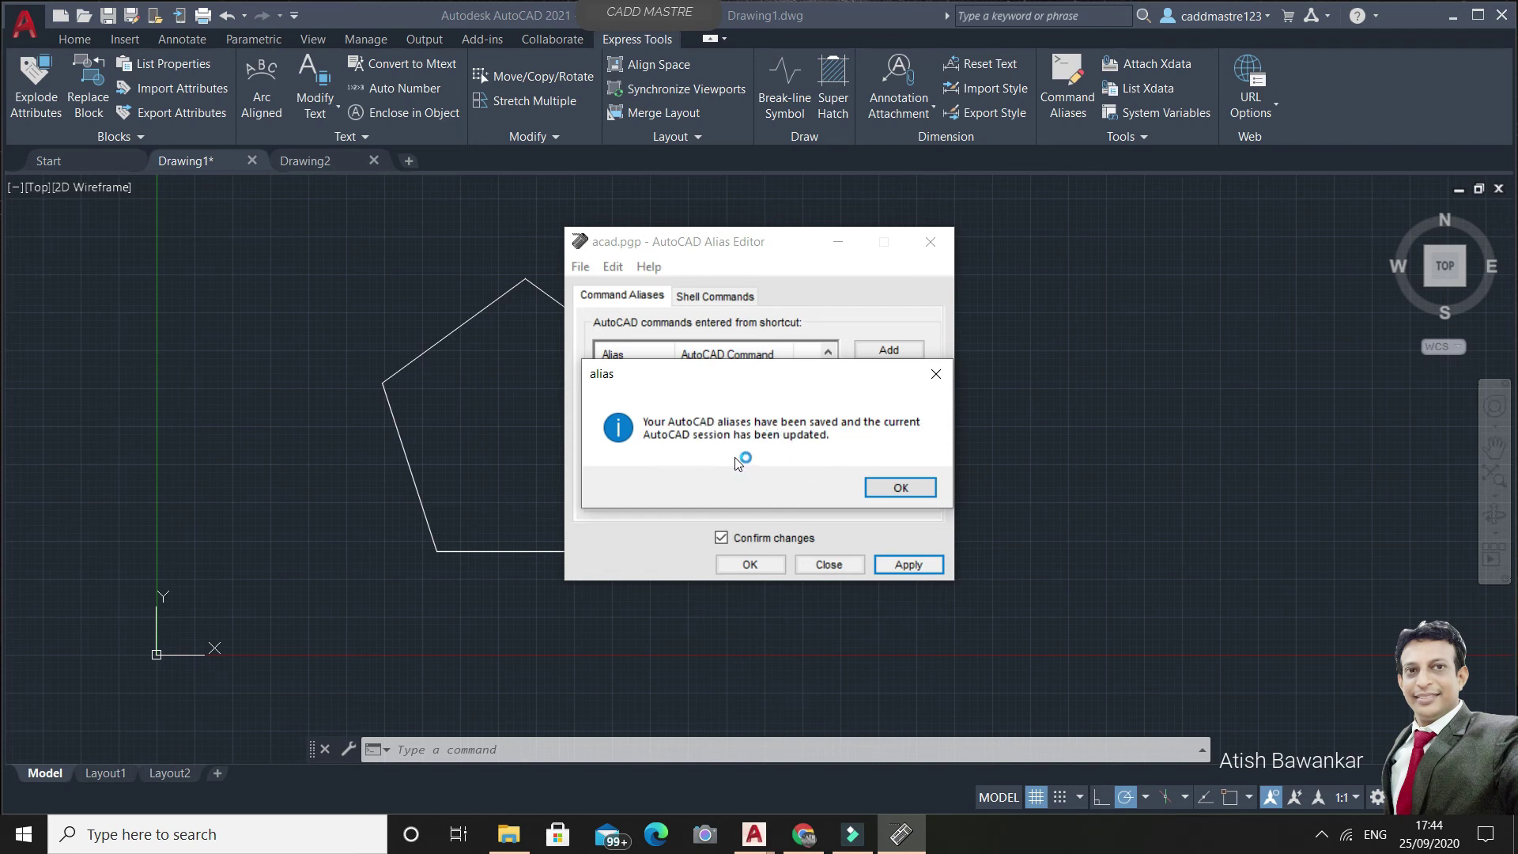
{"action": "left_click", "coordinate": [913, 486]}
{"action": "left_click", "coordinate": [750, 564]}
{"action": "left_click", "coordinate": [906, 486]}
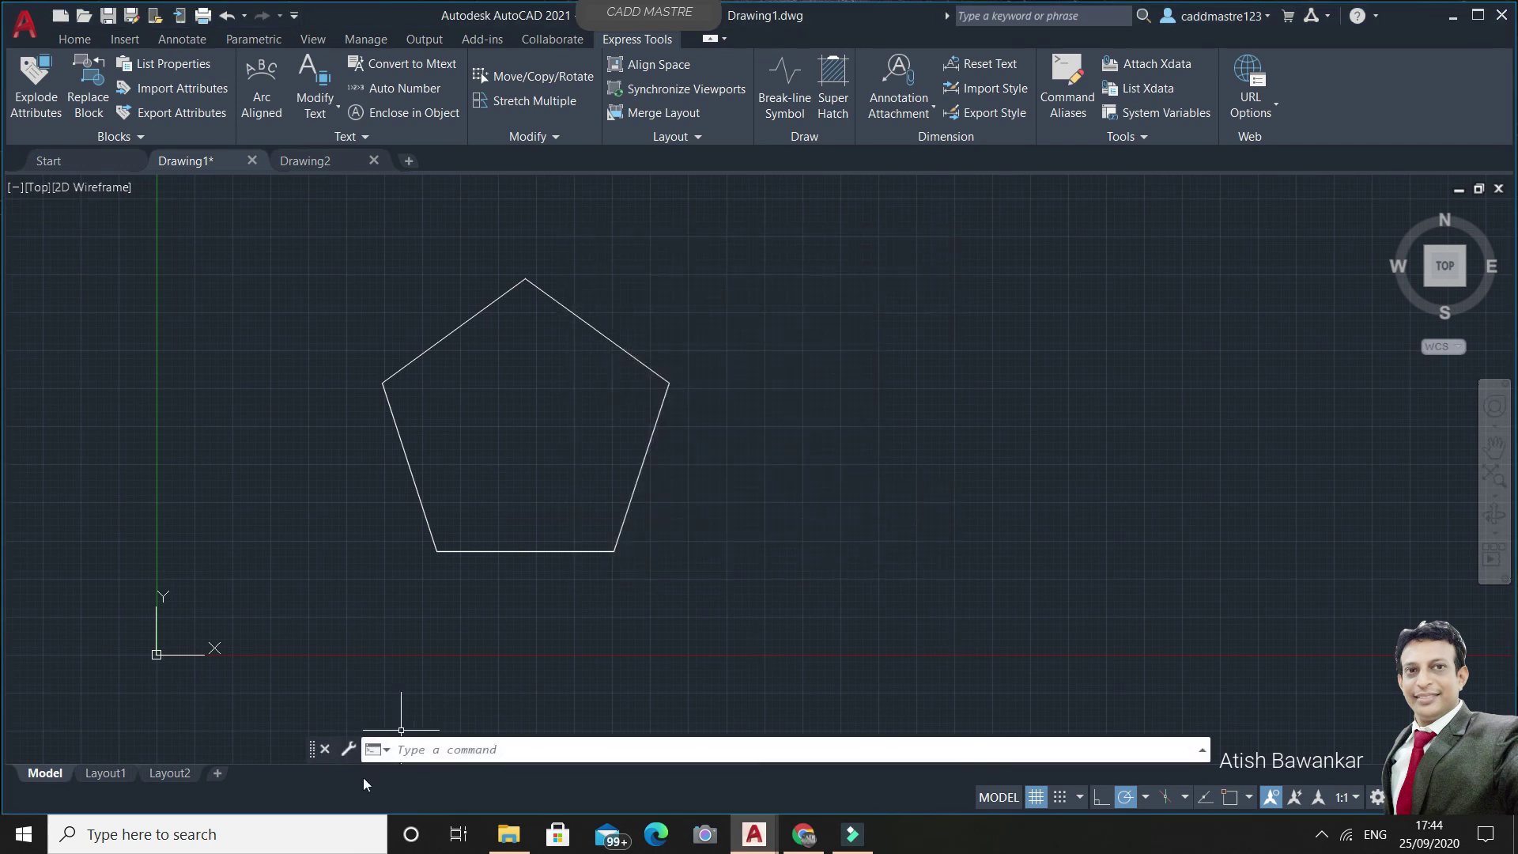
Step: Draw a six-sided polygon inscribed in a circle beside the pentagon with the PG alias, one vertex pointing straight up
{"action": "left_click", "coordinate": [426, 755]}
{"action": "type", "text": "PG"}
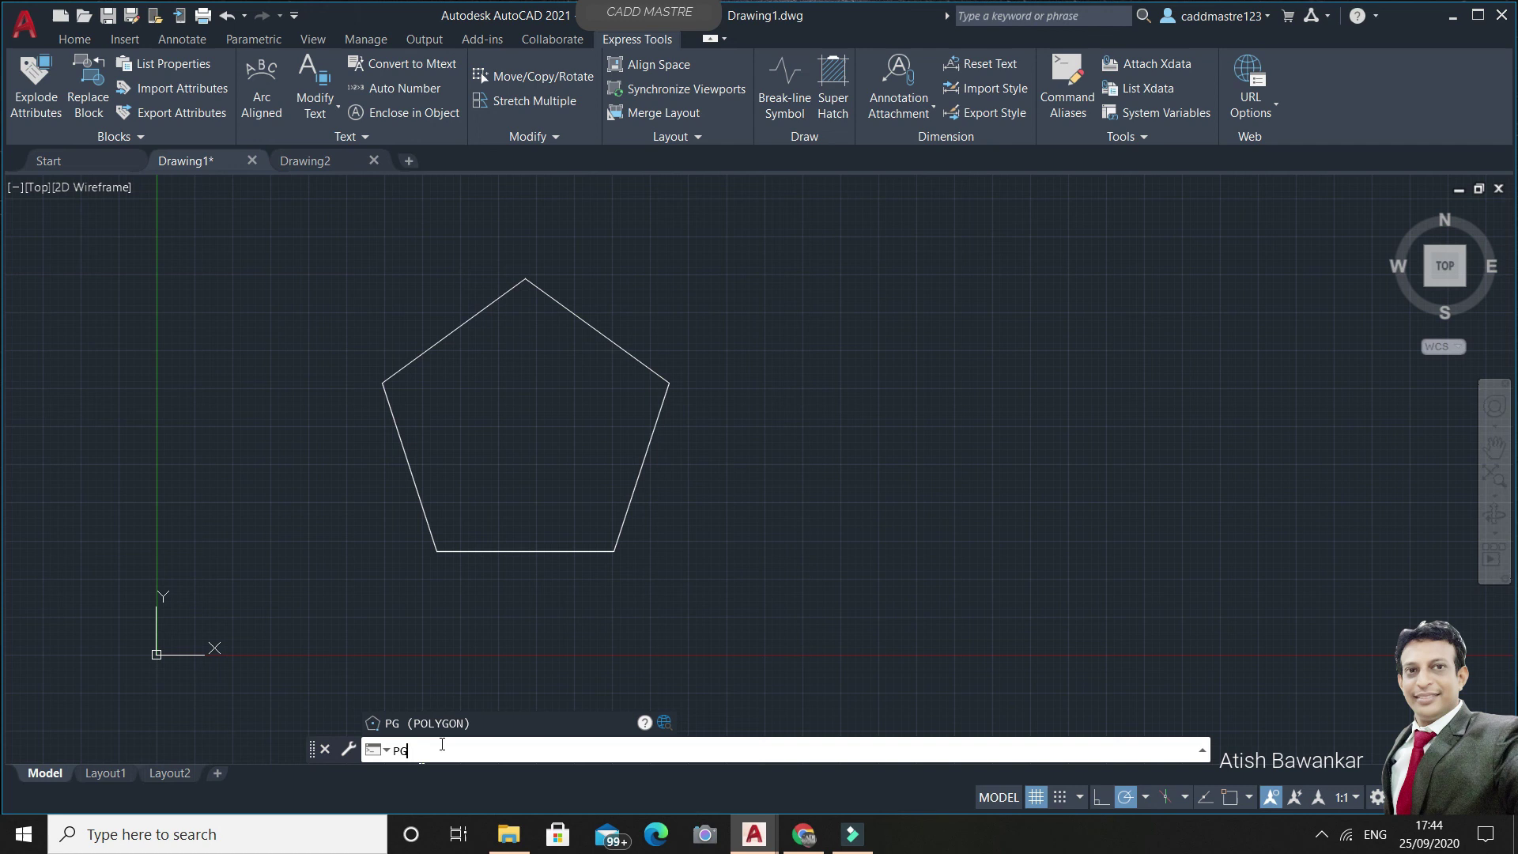
{"action": "key", "text": "Return"}
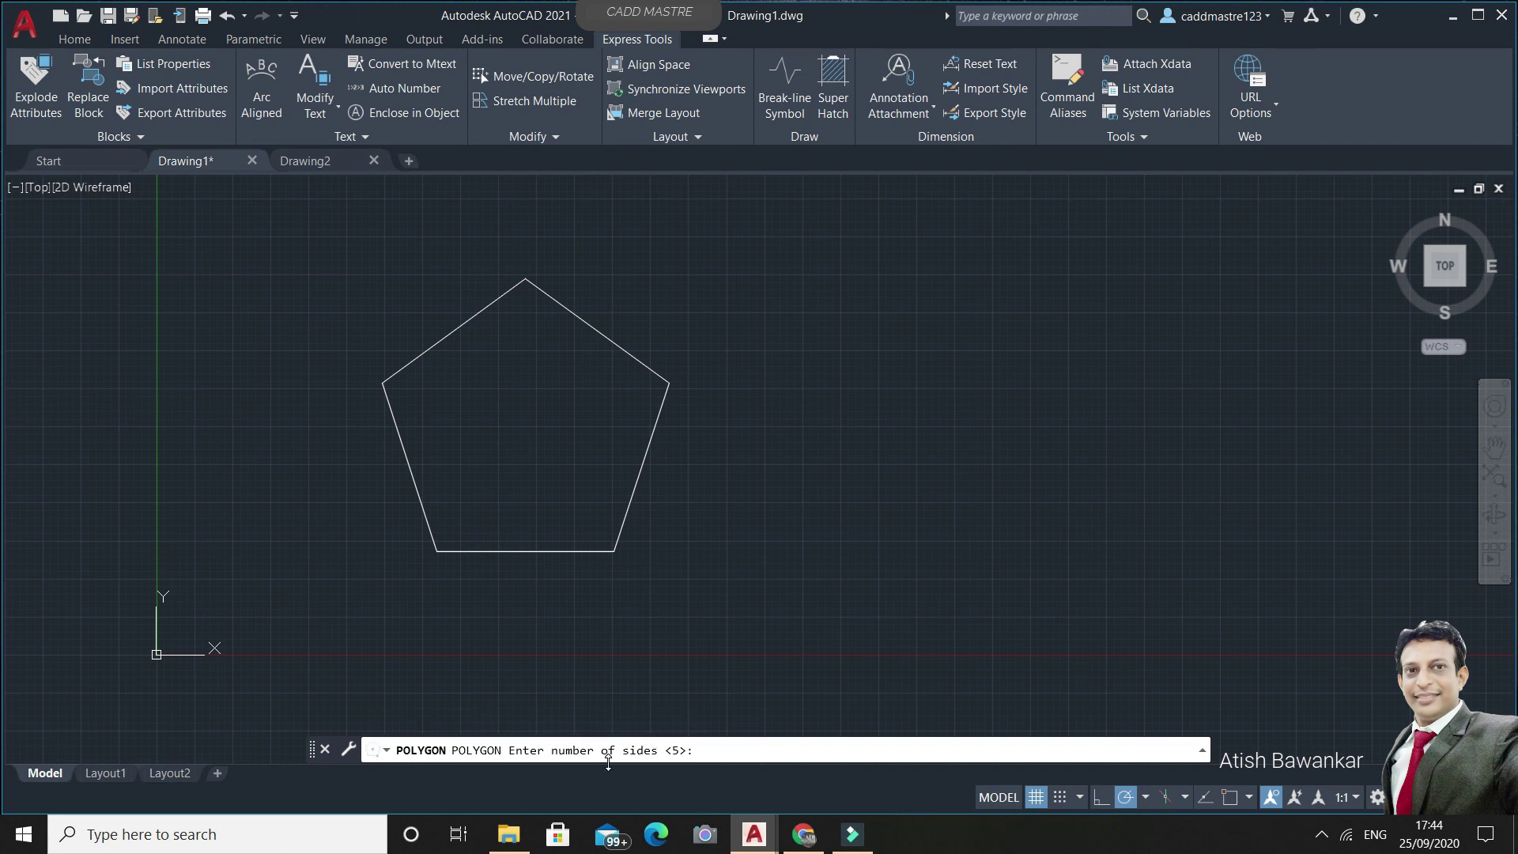
{"action": "left_click", "coordinate": [740, 750]}
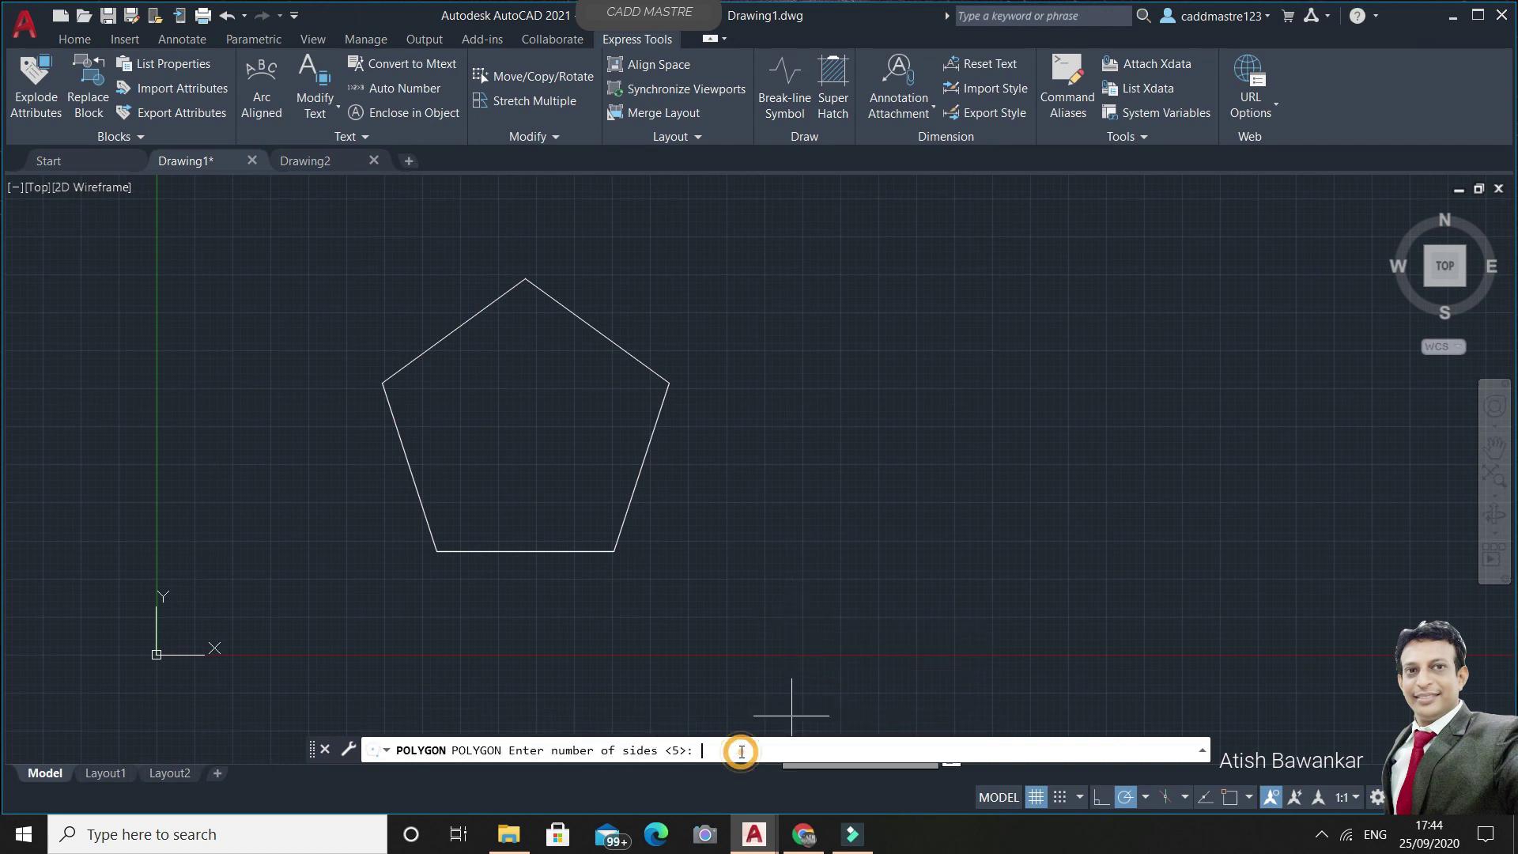
{"action": "type", "text": "6"}
{"action": "key", "text": "Return"}
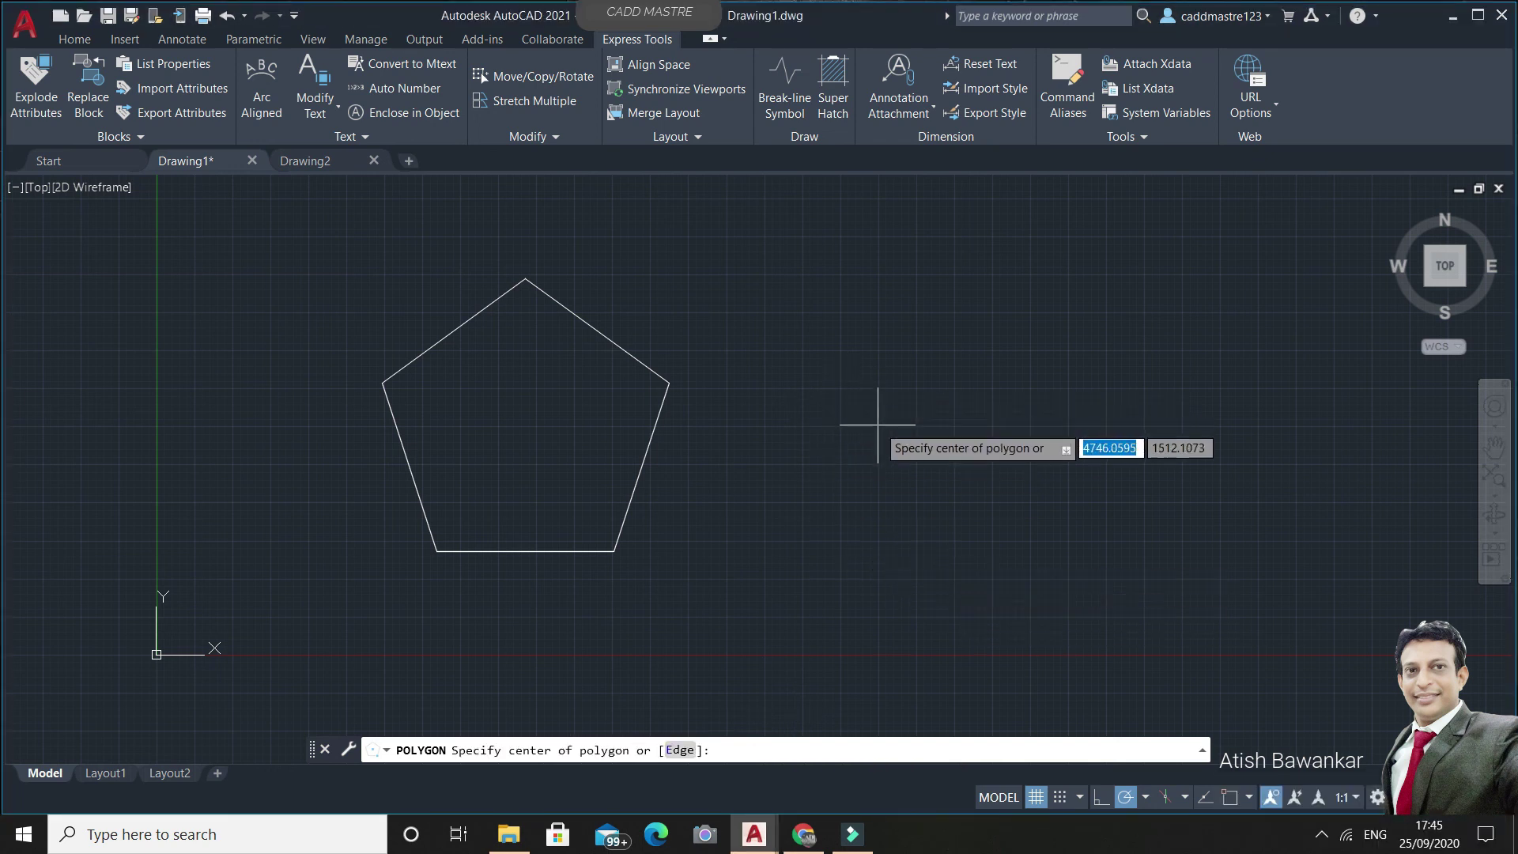
{"action": "left_click", "coordinate": [890, 430]}
{"action": "key", "text": "Down"}
{"action": "key", "text": "Return"}
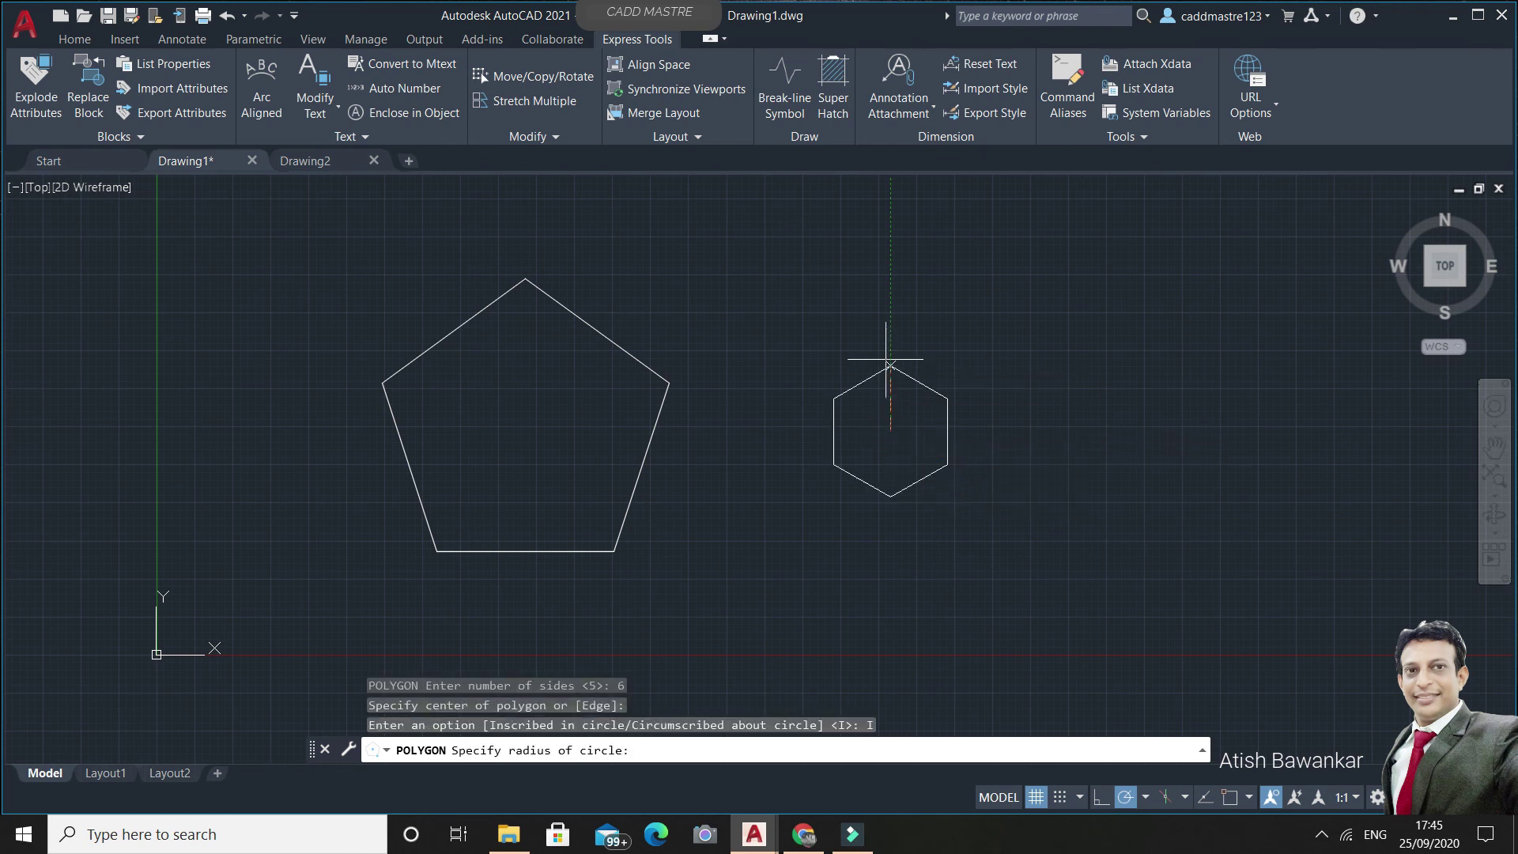
{"action": "left_click", "coordinate": [890, 314]}
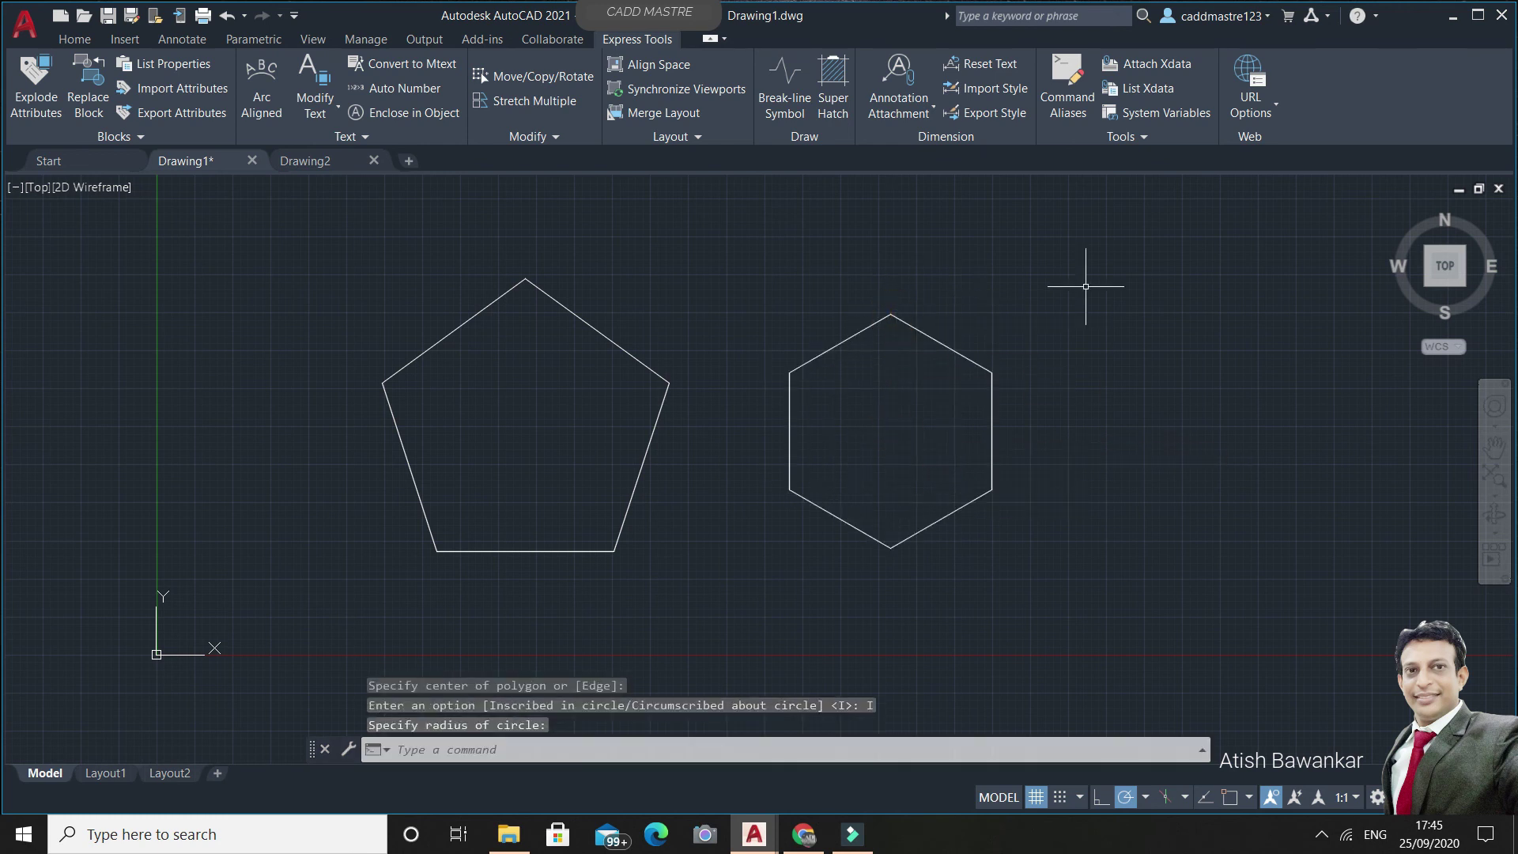